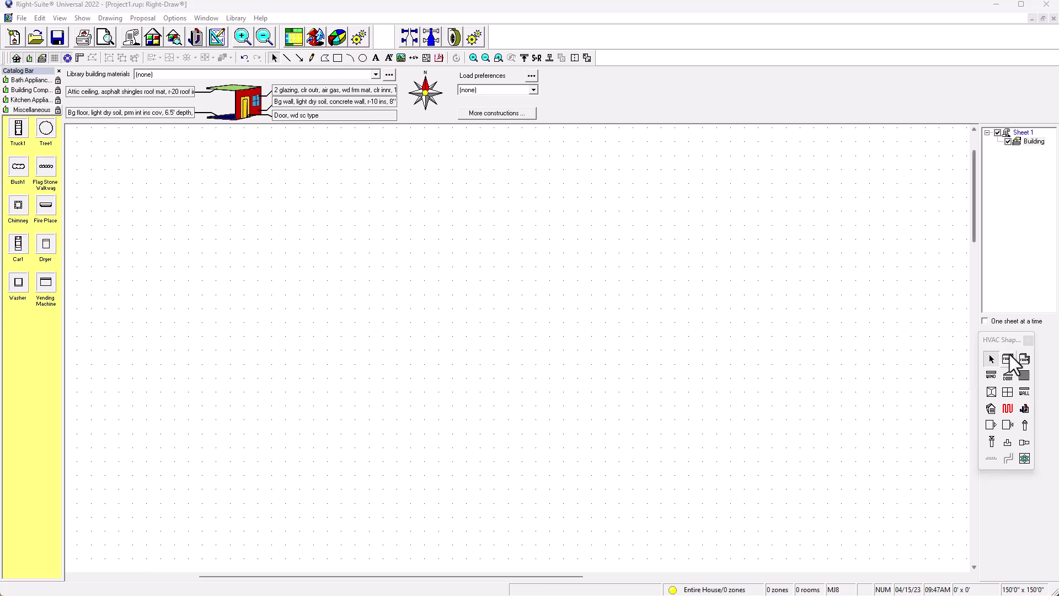
Draw a rectangular room 9 ft wide and 10 ft high on the blank sheet
click(1008, 359)
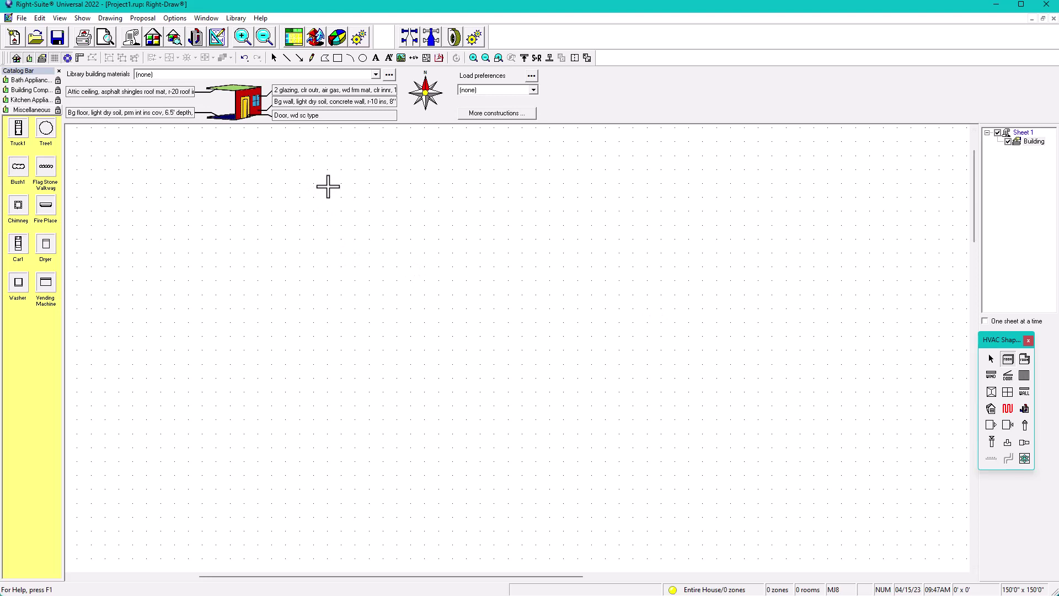
drag(327, 185, 457, 324)
scroll(396, 255, up, 1)
scroll(372, 224, up, 1)
middle_drag(386, 237, 421, 253)
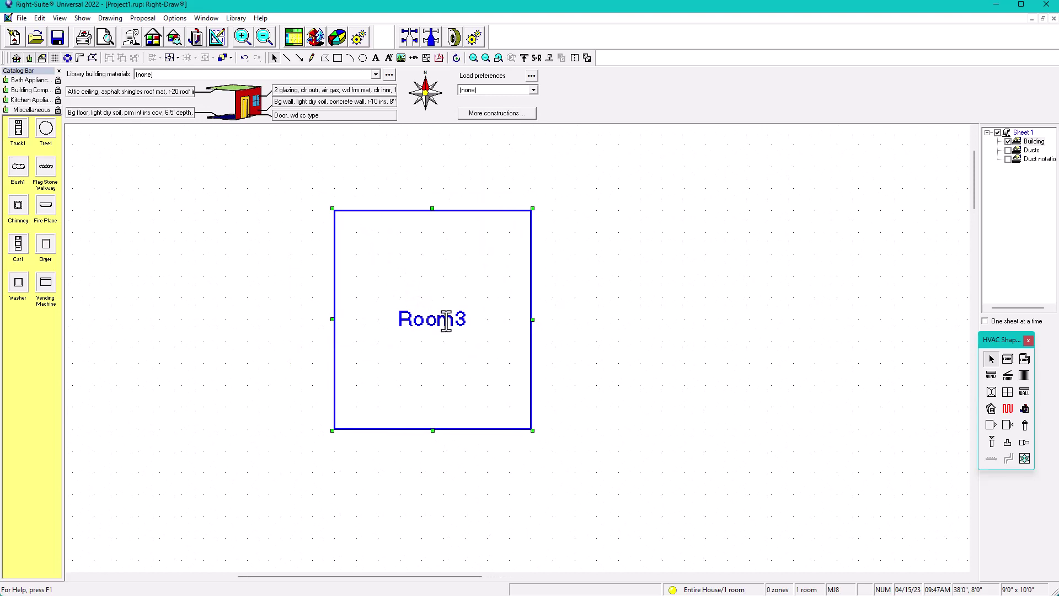
Rename the new room as Bedroom 1
drag(470, 318, 395, 323)
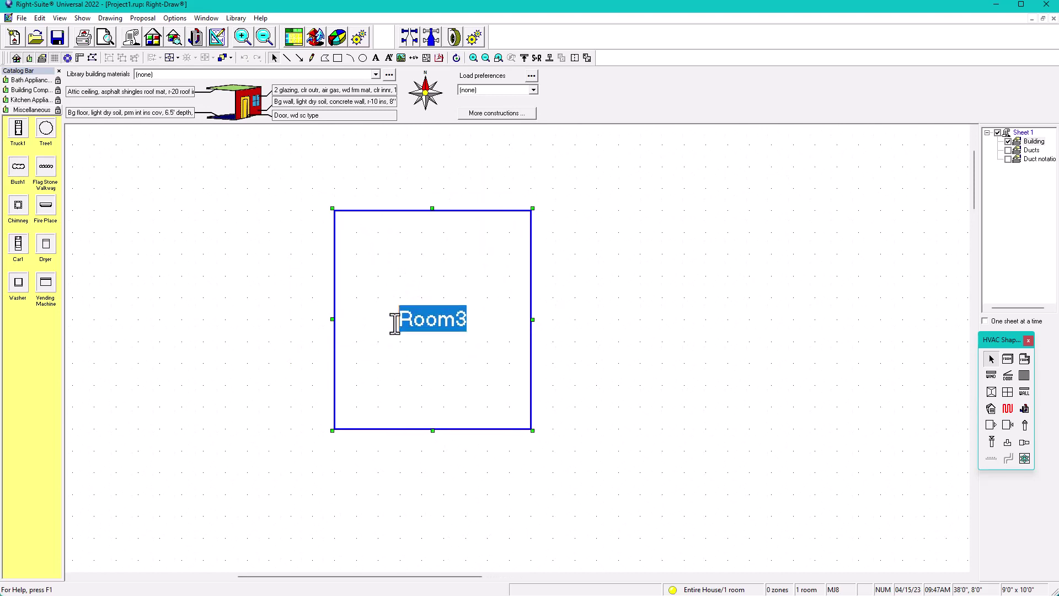
text(Berdro)
key(BackSpace)
key(BackSpace)
key(BackSpace)
key(BackSpace)
text(droom 1)
key(Return)
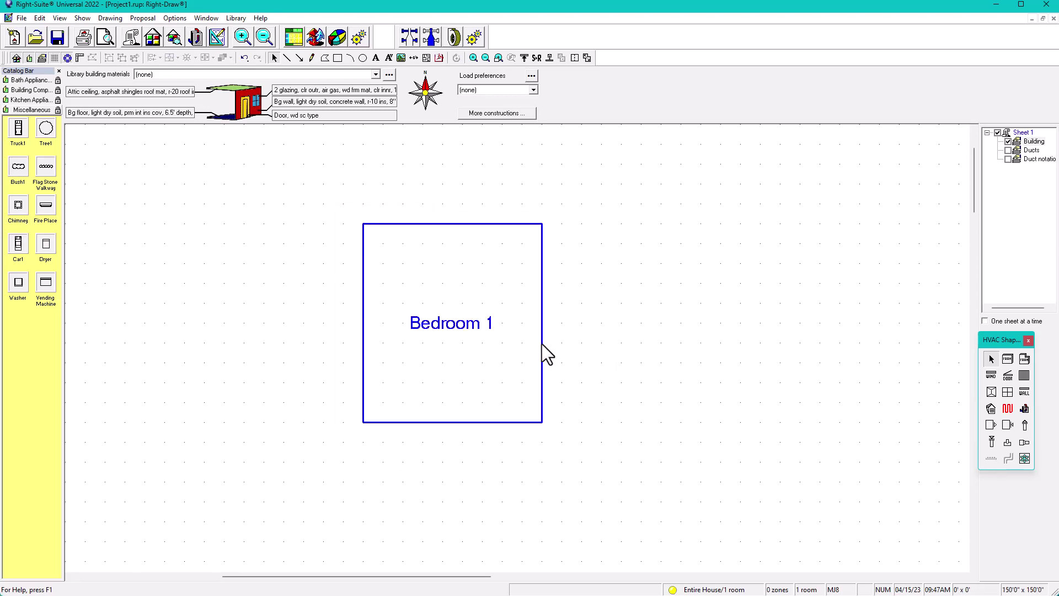
Add dimension lines for Bedroom 1, a vertical one beside its west wall and a horizontal one below it
click(414, 58)
click(283, 226)
click(278, 427)
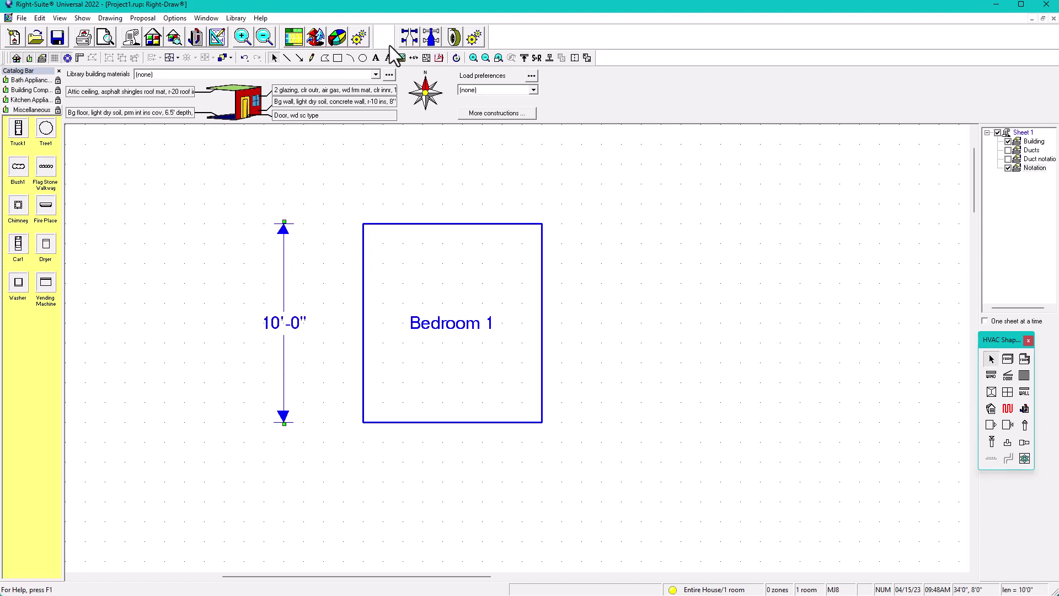
click(363, 482)
click(539, 491)
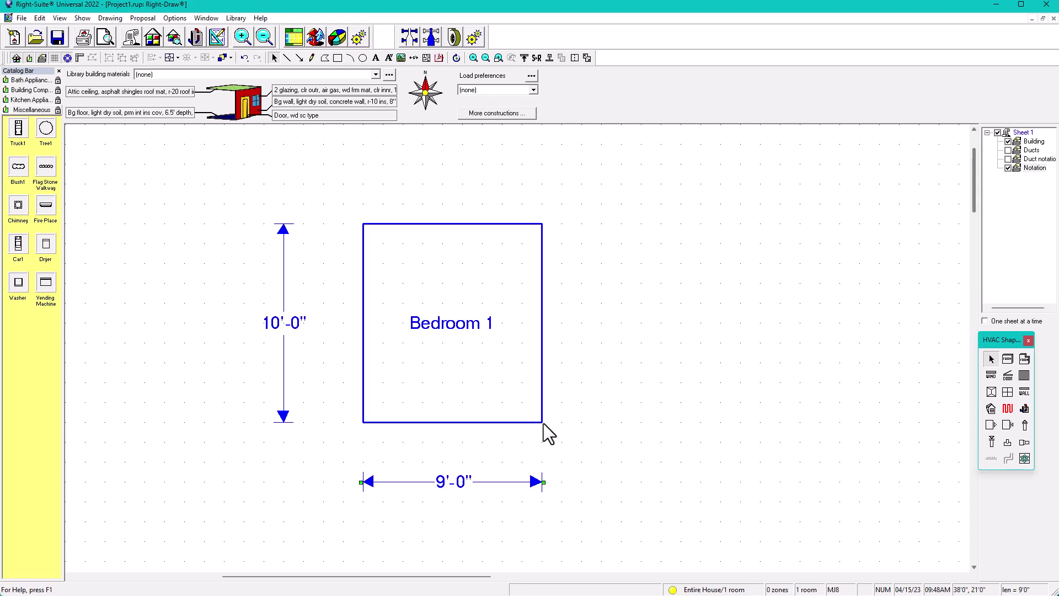
Open the property sheet of Bedroom 1, examine its room properties and close the sheet
double_click(531, 360)
drag(471, 154, 667, 164)
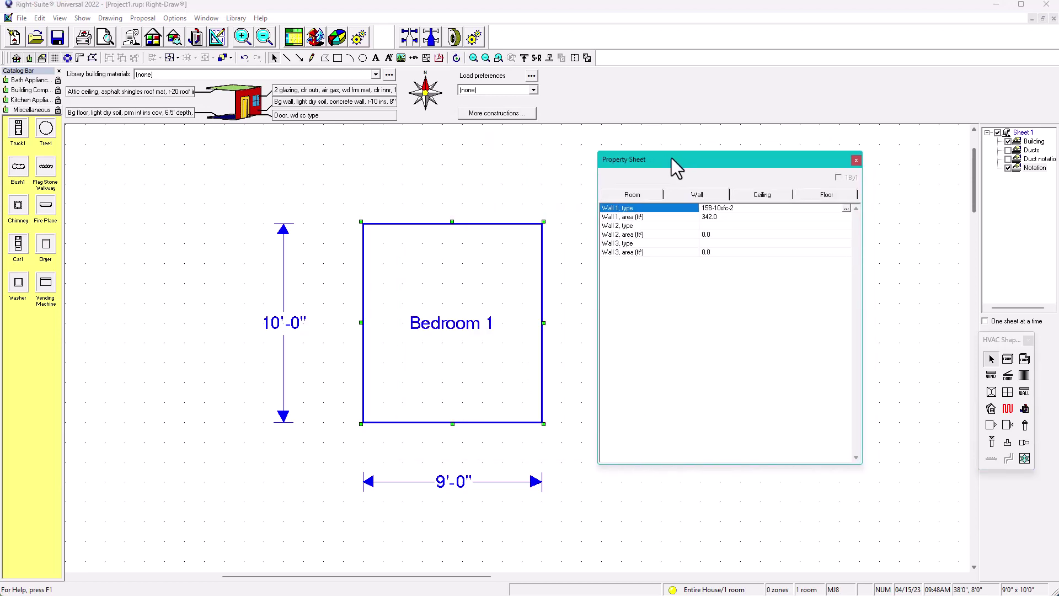
click(629, 195)
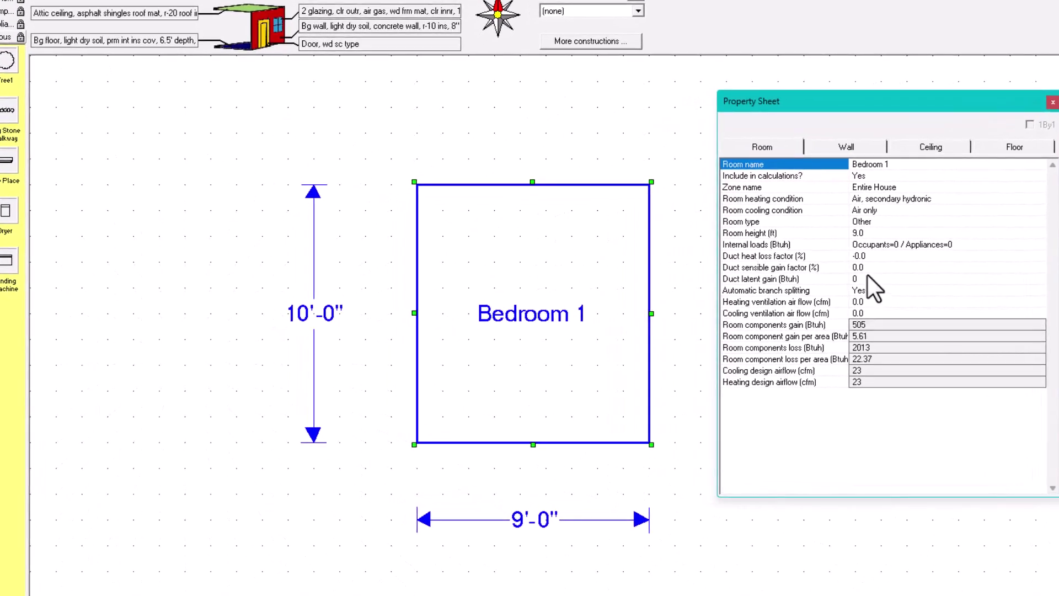
click(1052, 102)
click(739, 344)
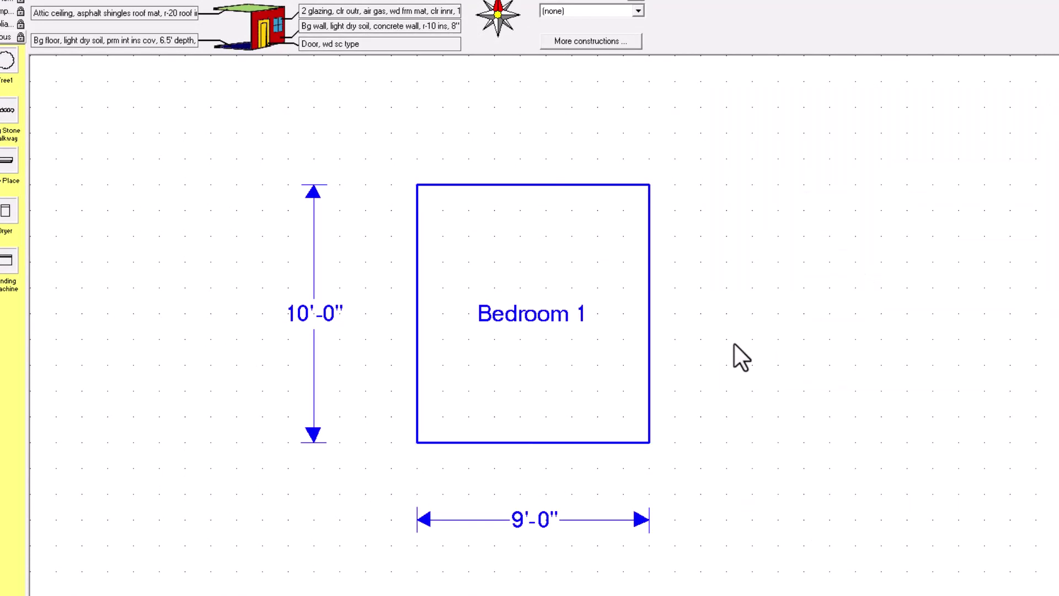
Reopen the property sheet of Bedroom 1 and compare its room height with its wall type and area
click(634, 350)
double_click(622, 305)
drag(614, 87, 859, 117)
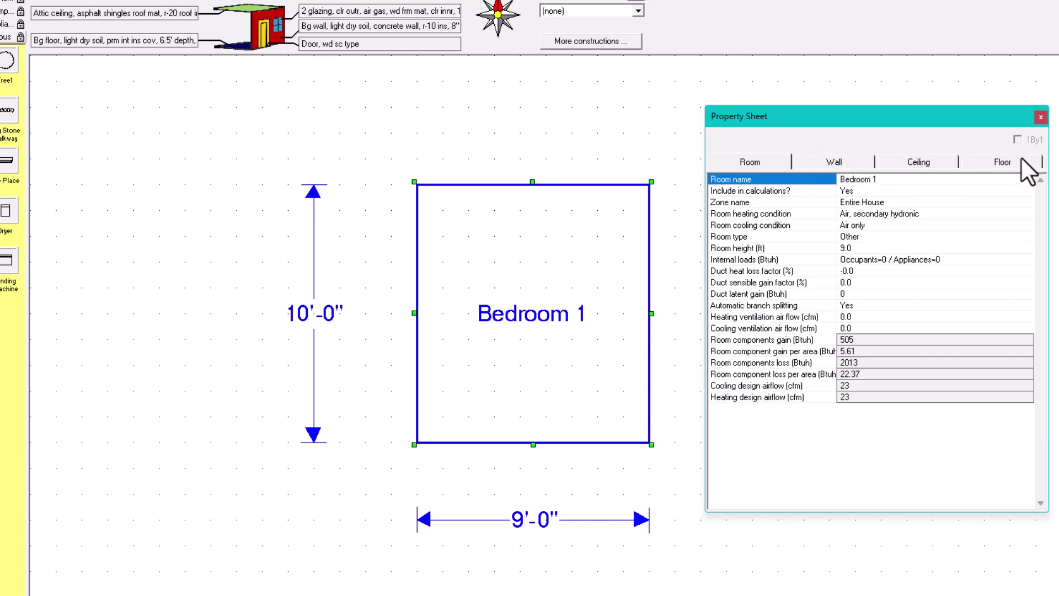
click(828, 160)
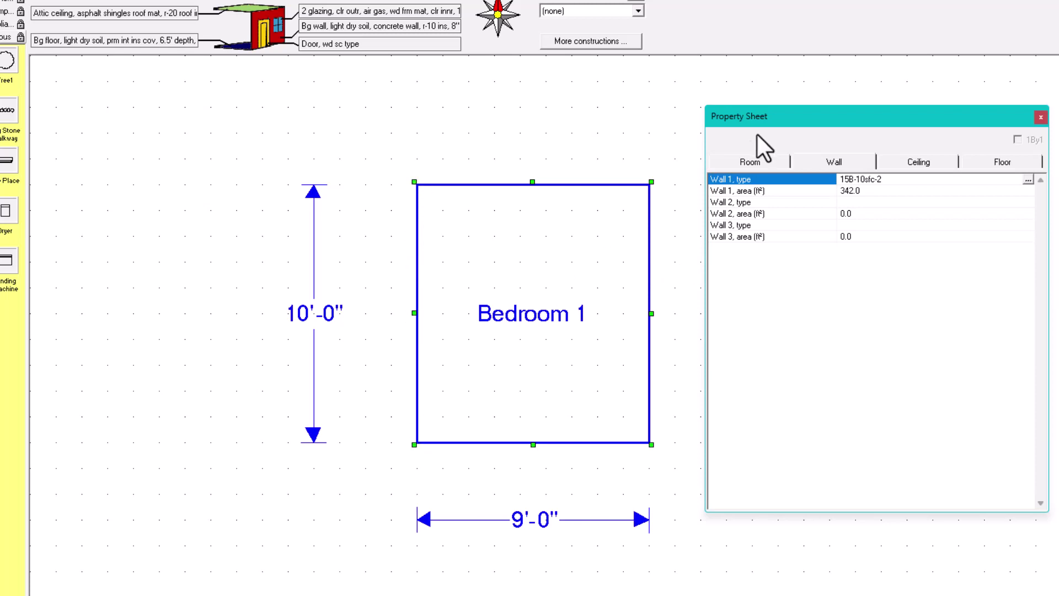
click(766, 164)
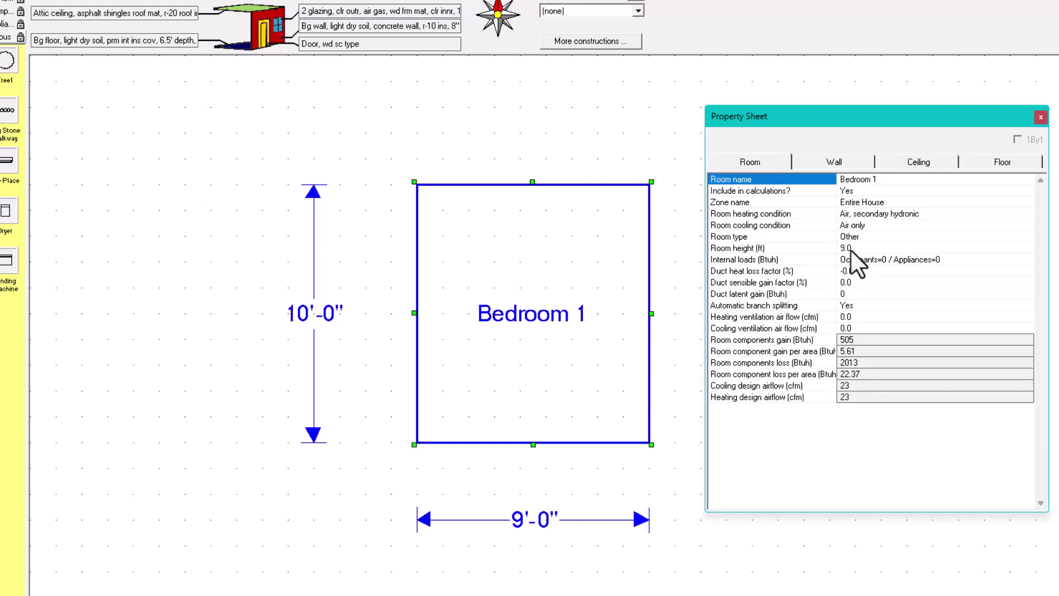
click(834, 161)
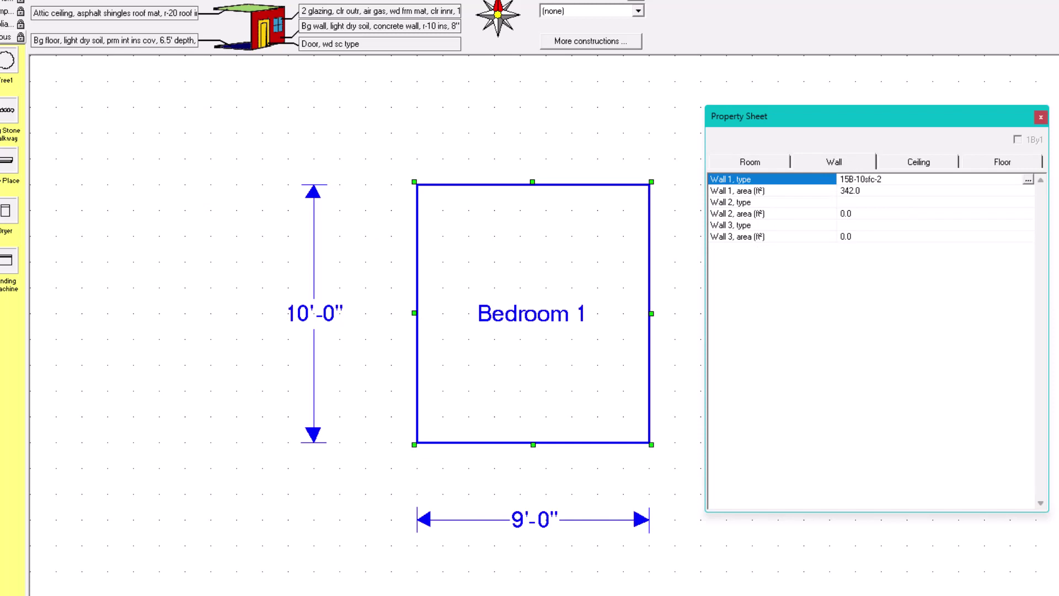
Open Calculator beside the drawing and move the vertical dimension line closer to Bedroom 1
key(XF86Calculator)
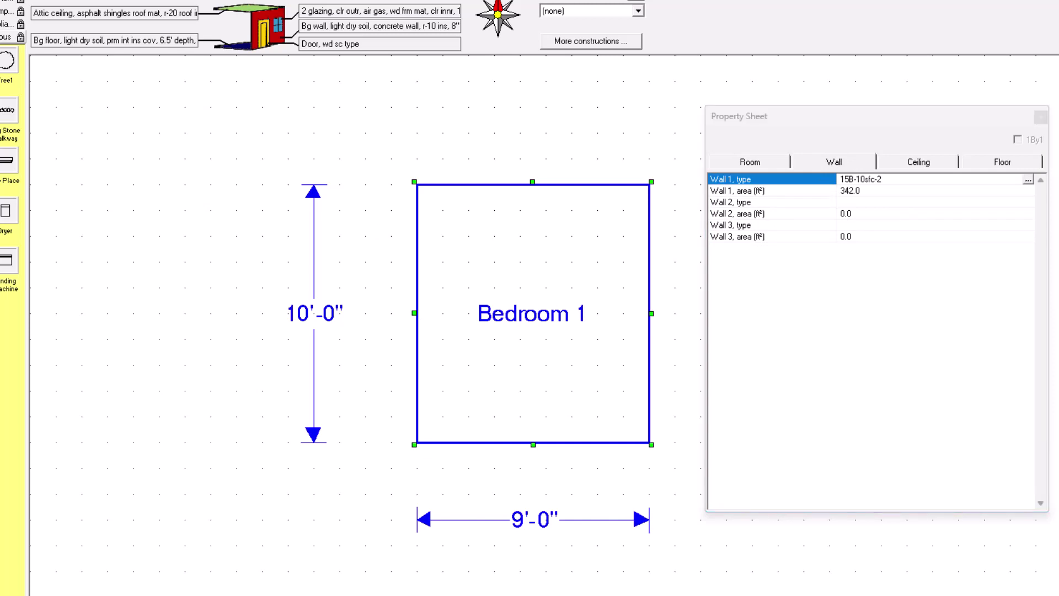
drag(215, 56, 143, 144)
click(330, 263)
click(315, 267)
drag(338, 266, 366, 270)
key(alt+Tab)
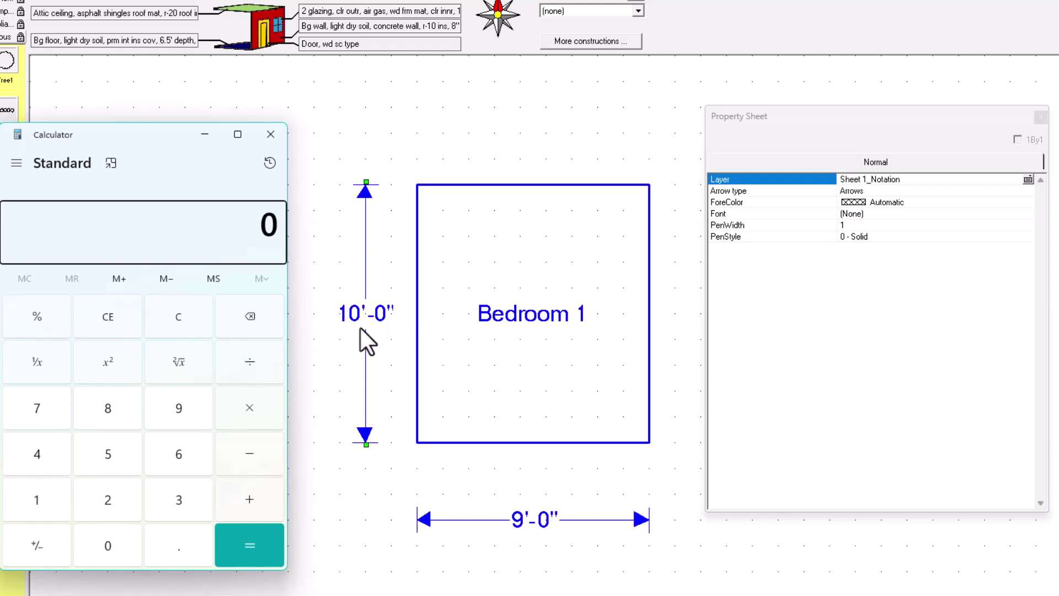
Reselect Bedroom 1 and calculate the area of one of its longer walls in Calculator as 10 × 9
click(524, 243)
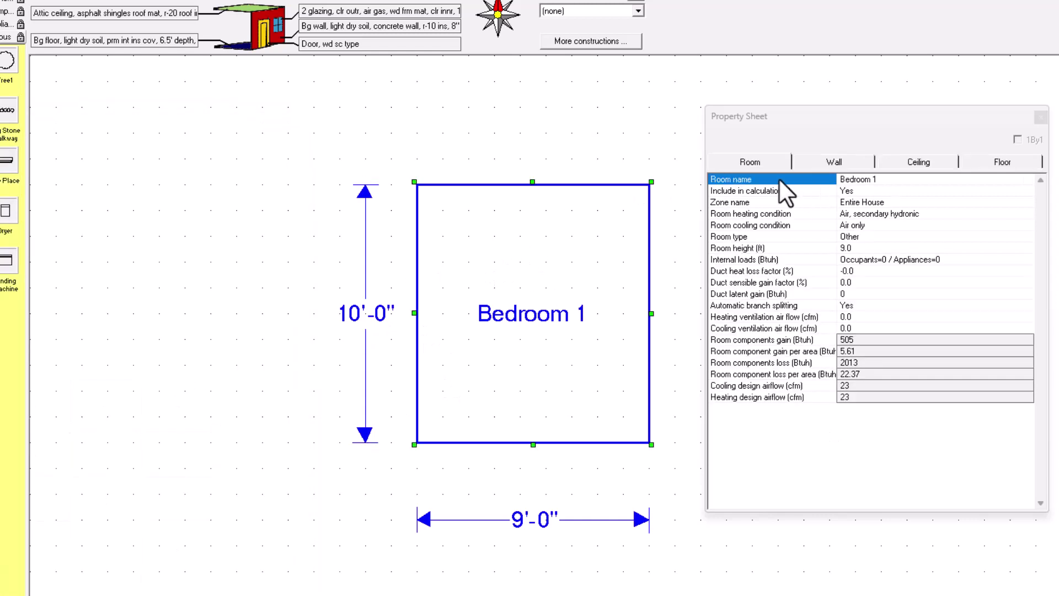
key(alt+Tab)
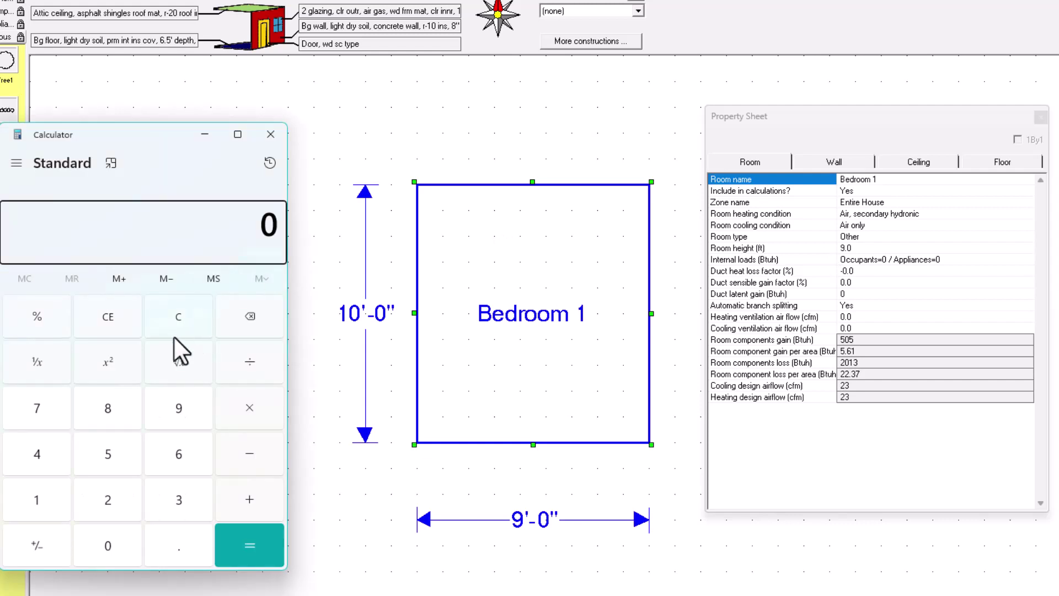
click(38, 501)
click(102, 540)
click(252, 400)
click(180, 413)
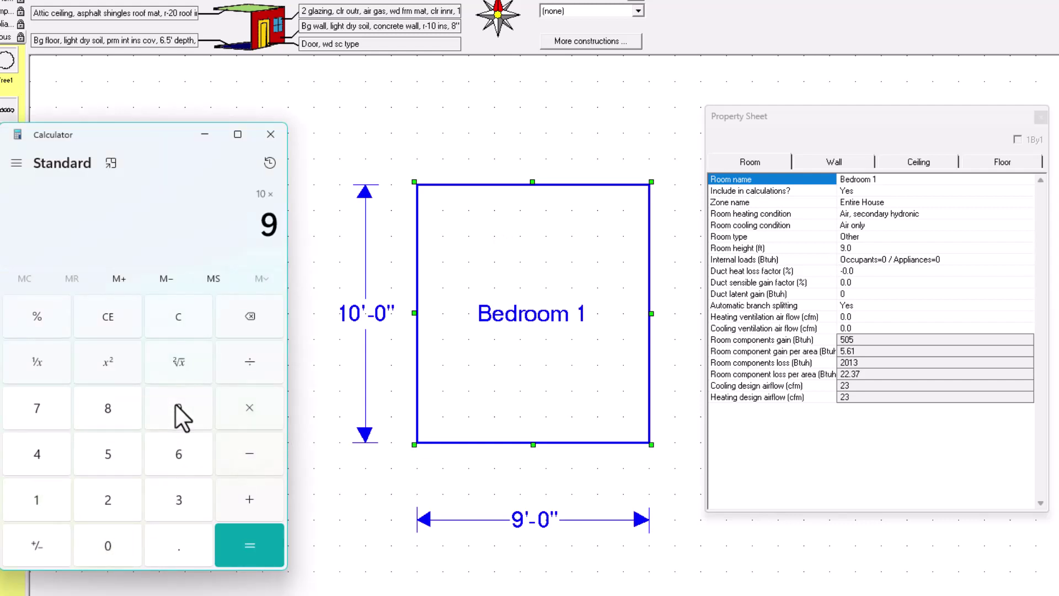
click(246, 543)
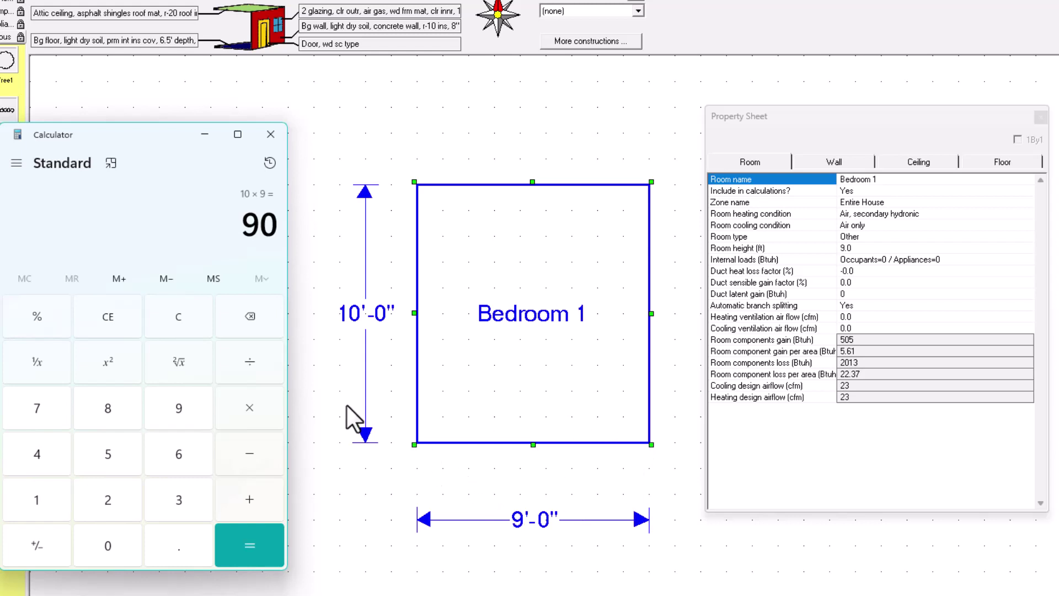
Calculate the area of one shorter wall as 9 × 9, and multiply it by 2 for both walls
click(182, 316)
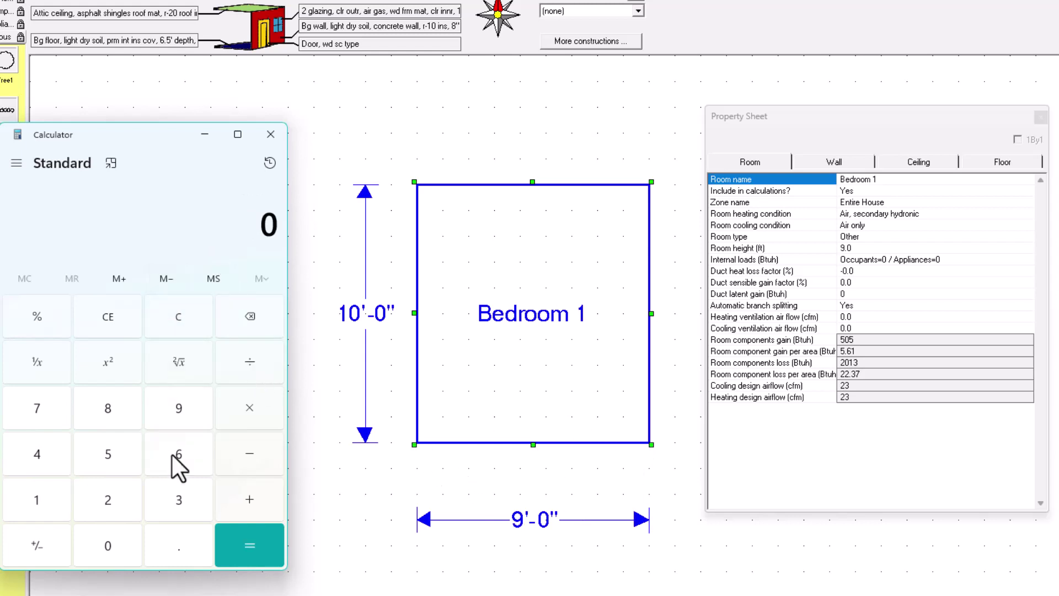
click(173, 412)
click(248, 407)
click(252, 544)
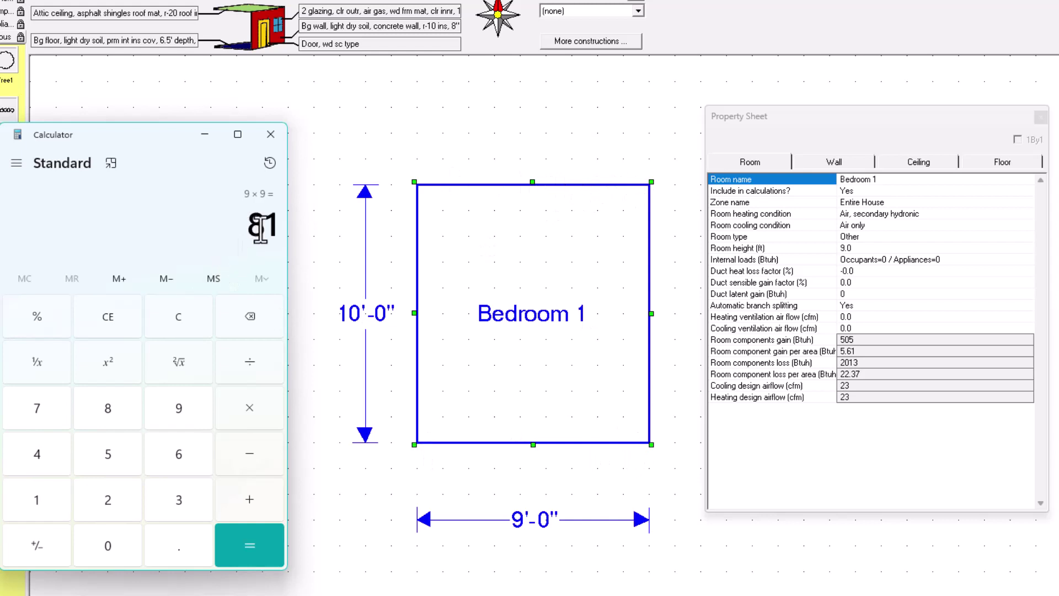
click(254, 411)
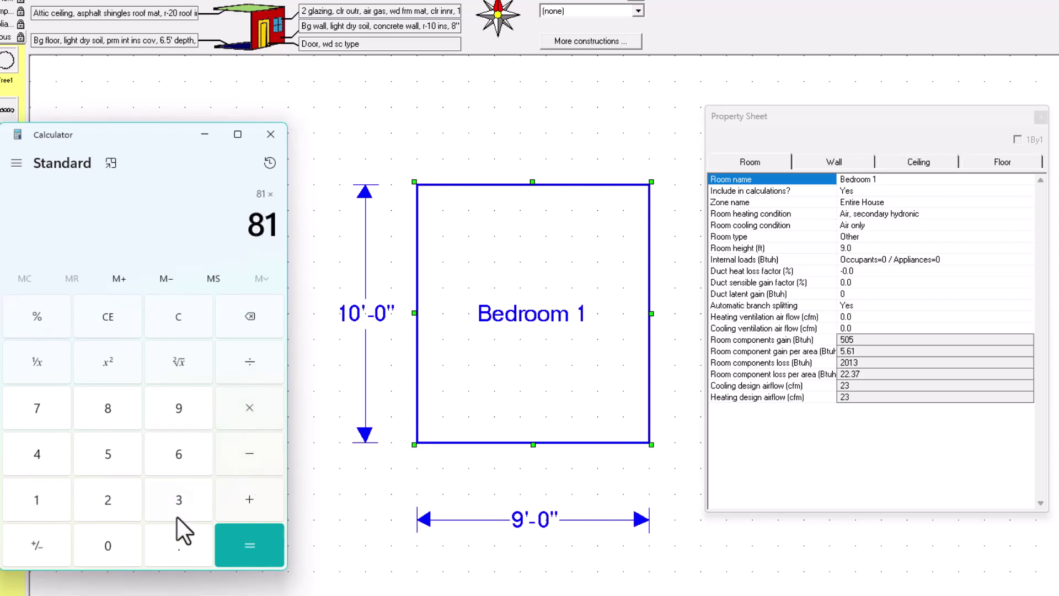
click(109, 500)
click(257, 546)
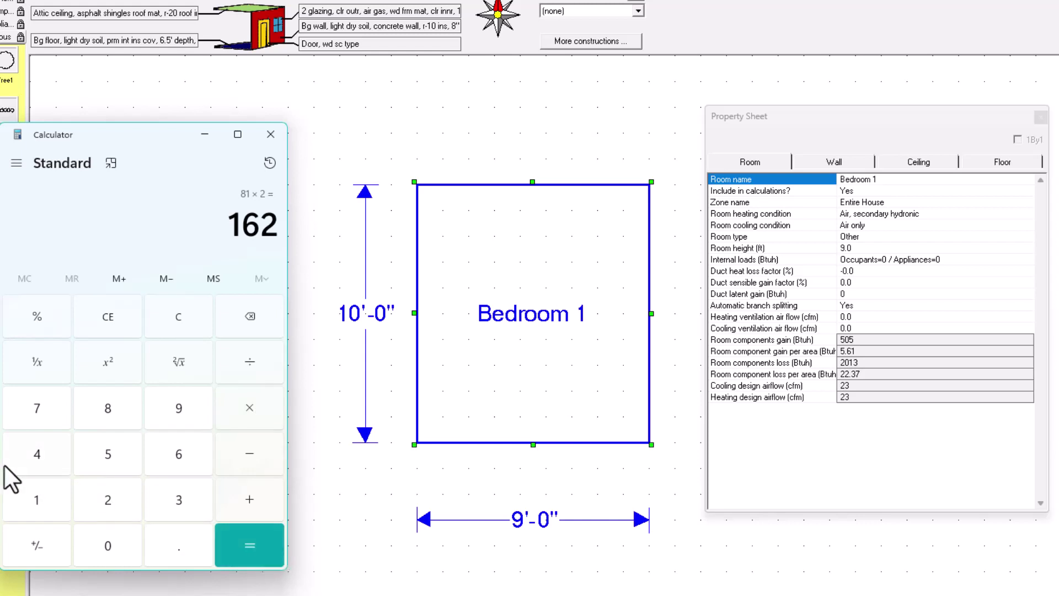
Add the wall areas 180 + 162 in Calculator and compare the sum with the wall area of Bedroom 1
click(175, 318)
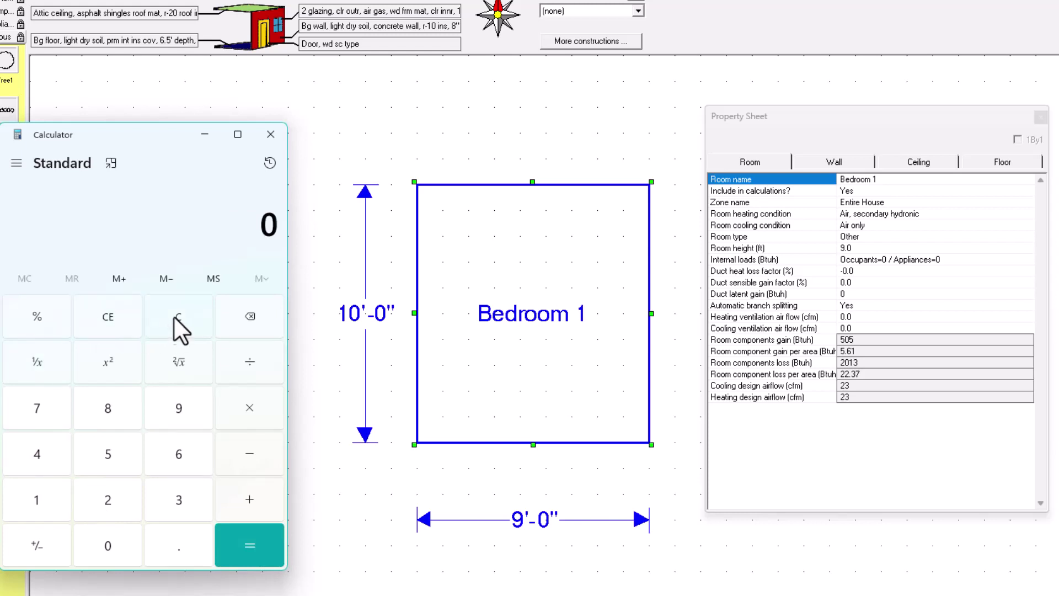
click(47, 494)
click(117, 415)
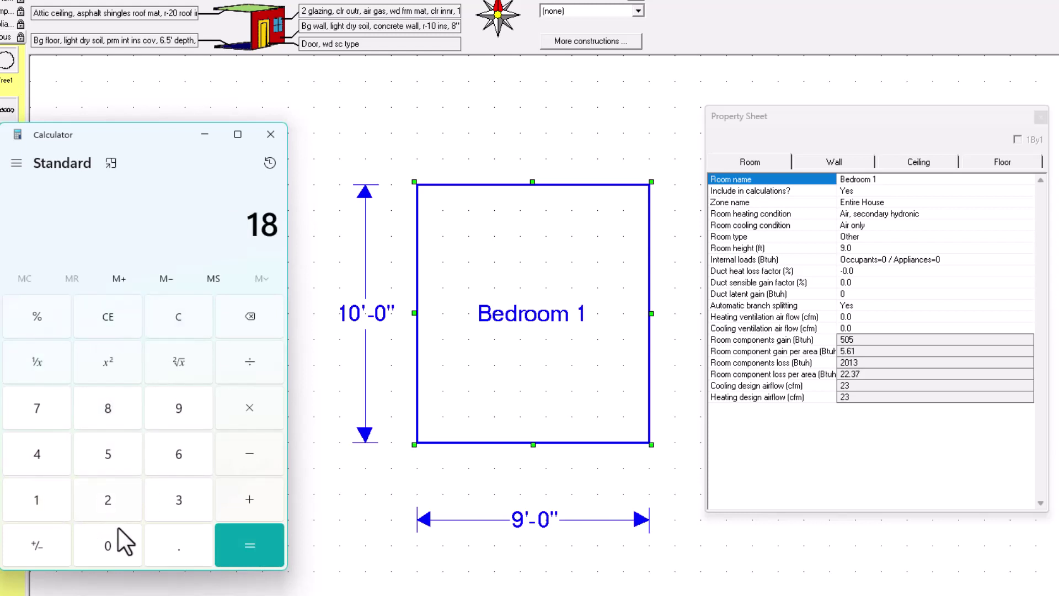
click(107, 546)
click(249, 498)
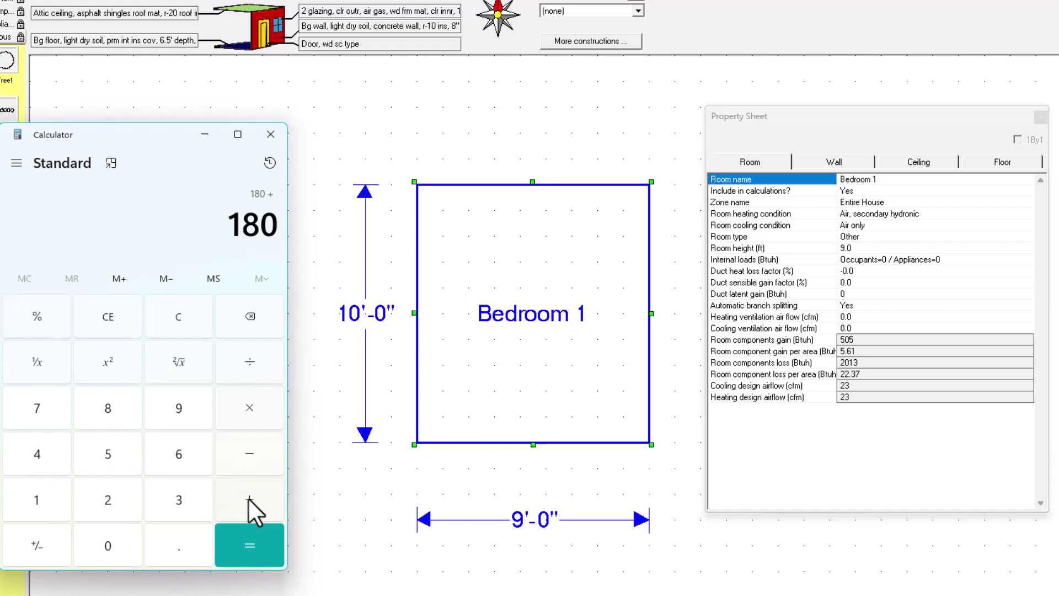
click(61, 494)
click(181, 457)
click(101, 496)
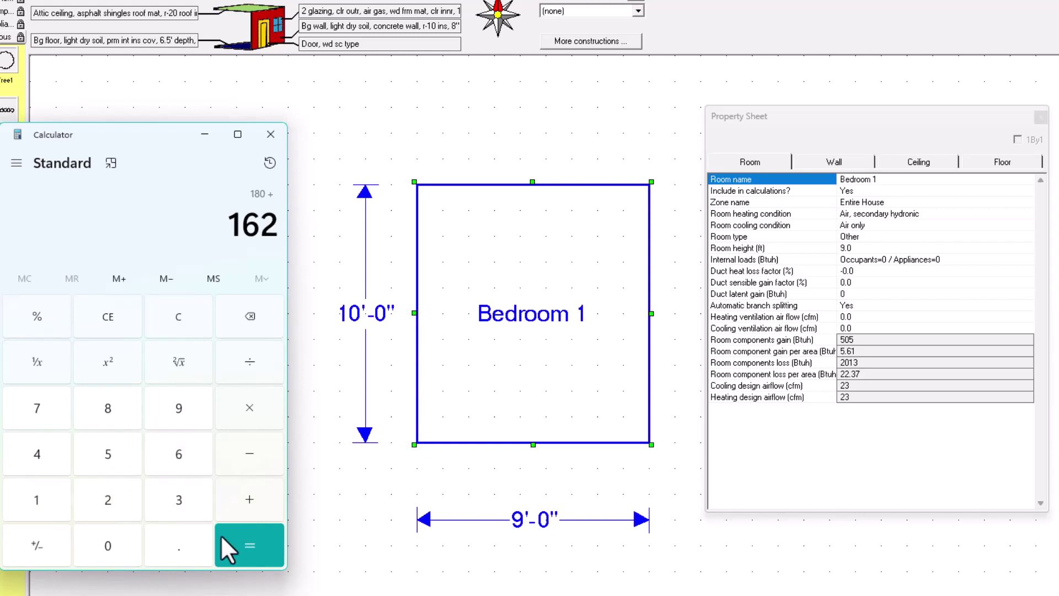
click(246, 542)
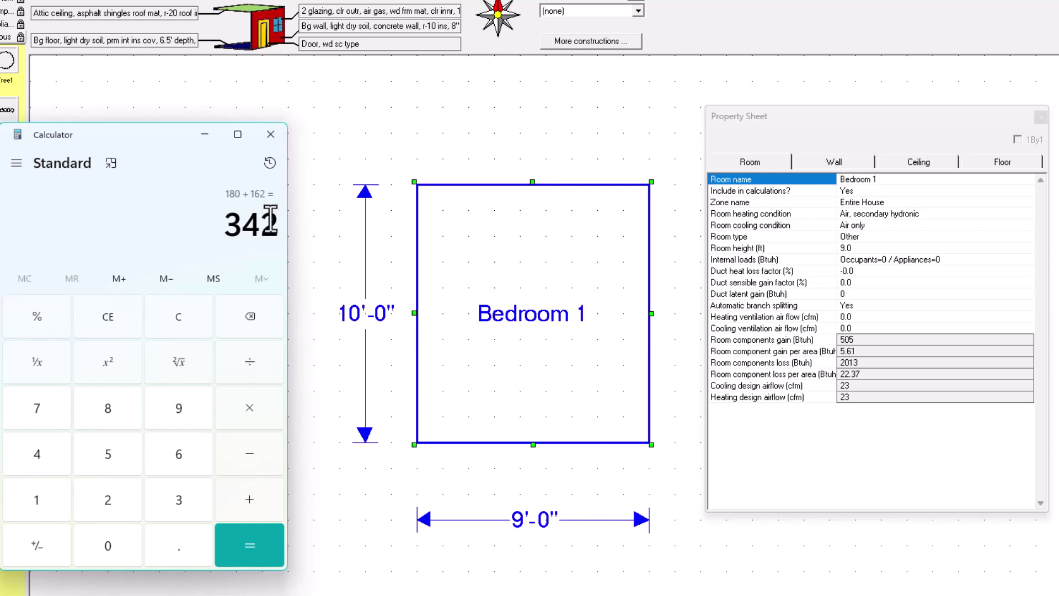
click(829, 163)
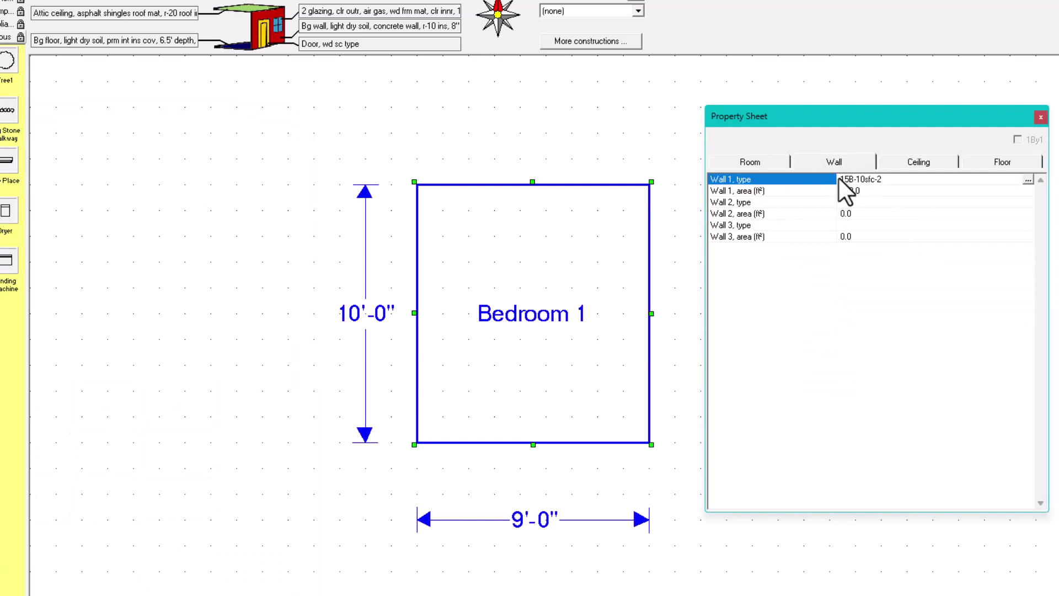
key(alt+Tab)
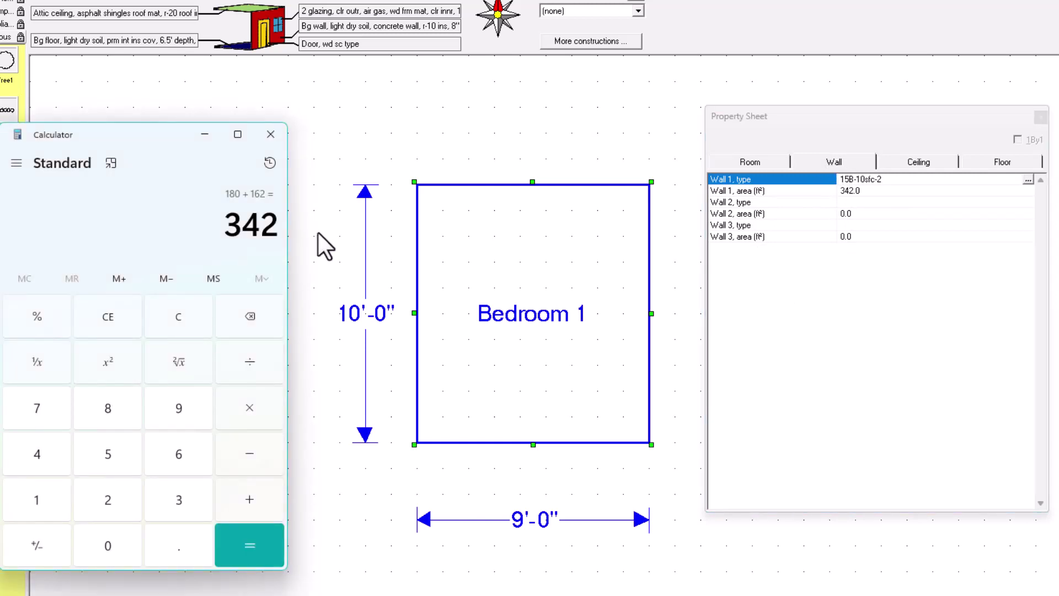
Show the ceiling properties of Bedroom 1 and check the ceiling area by calculating 9 × 10
click(925, 164)
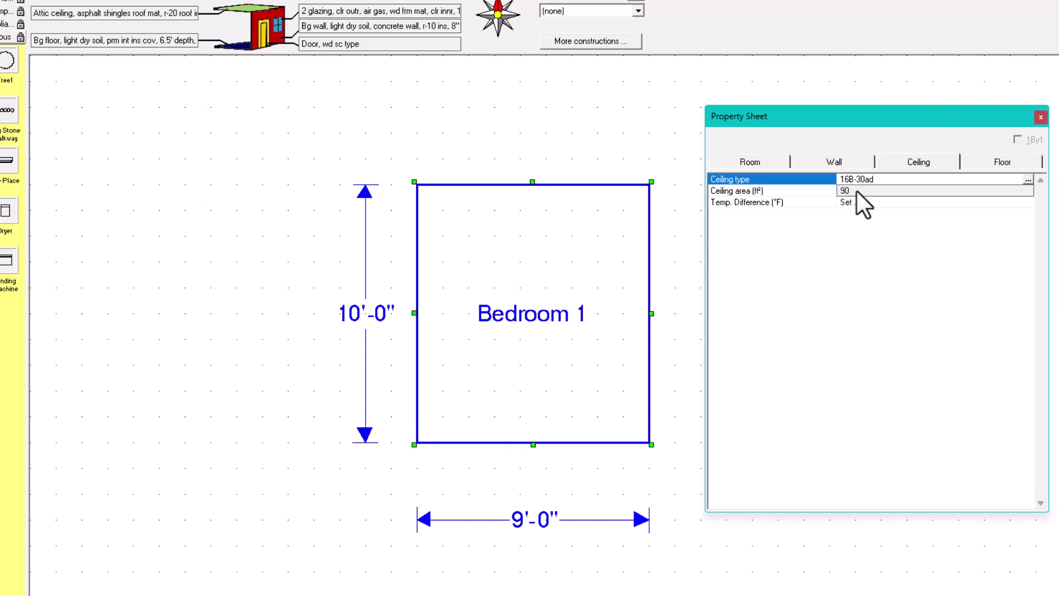
click(576, 244)
key(alt+Tab)
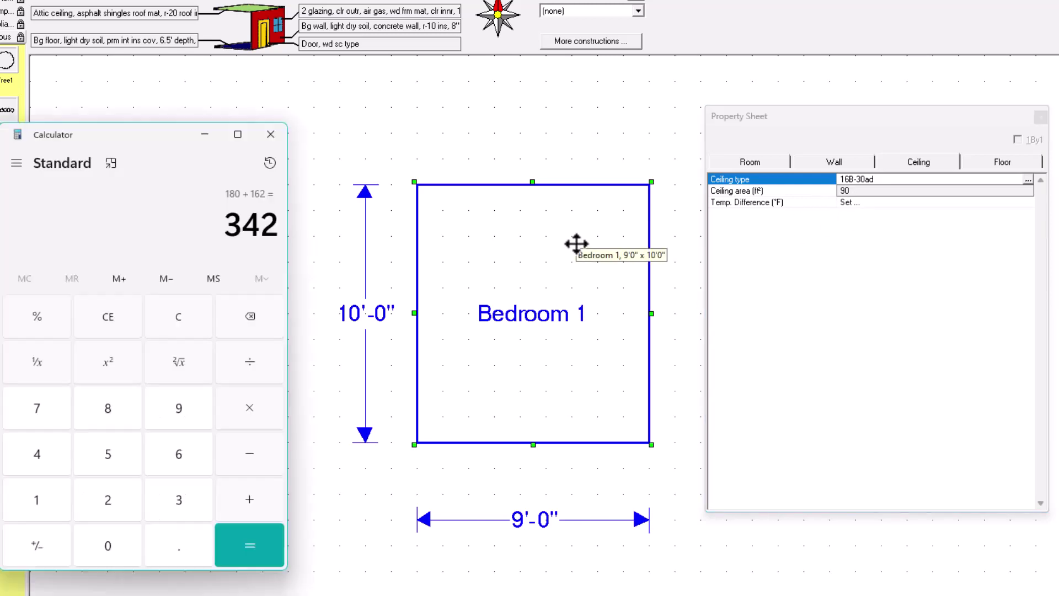
click(188, 323)
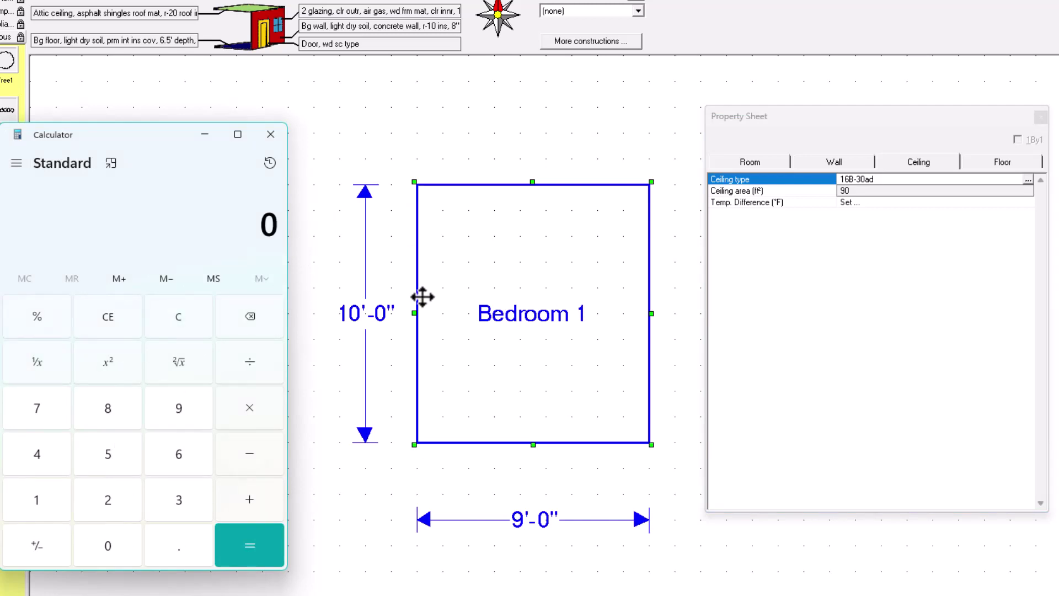
click(190, 409)
click(255, 411)
click(33, 499)
click(108, 545)
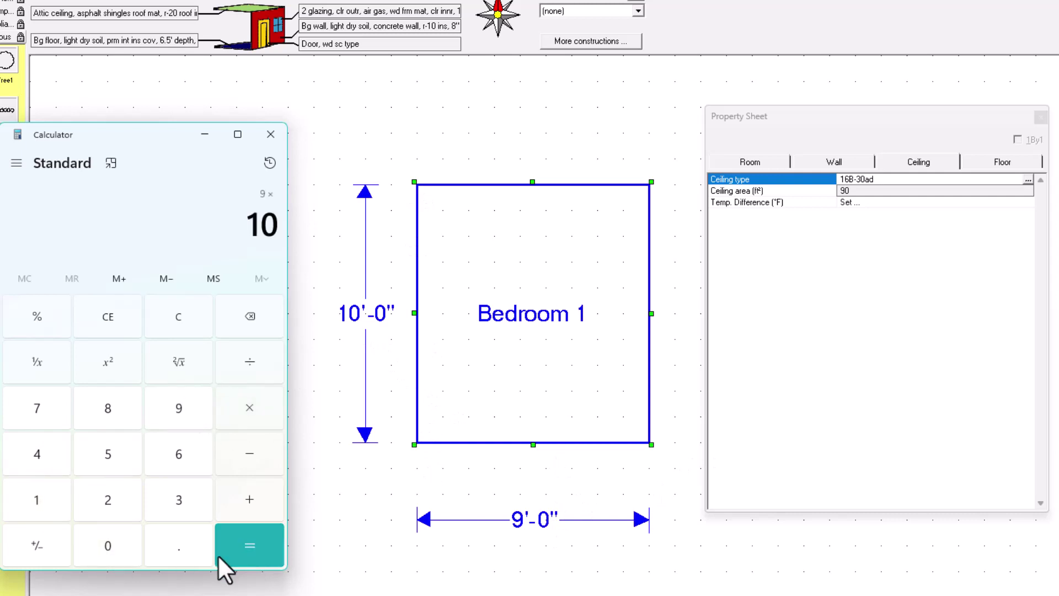
click(259, 550)
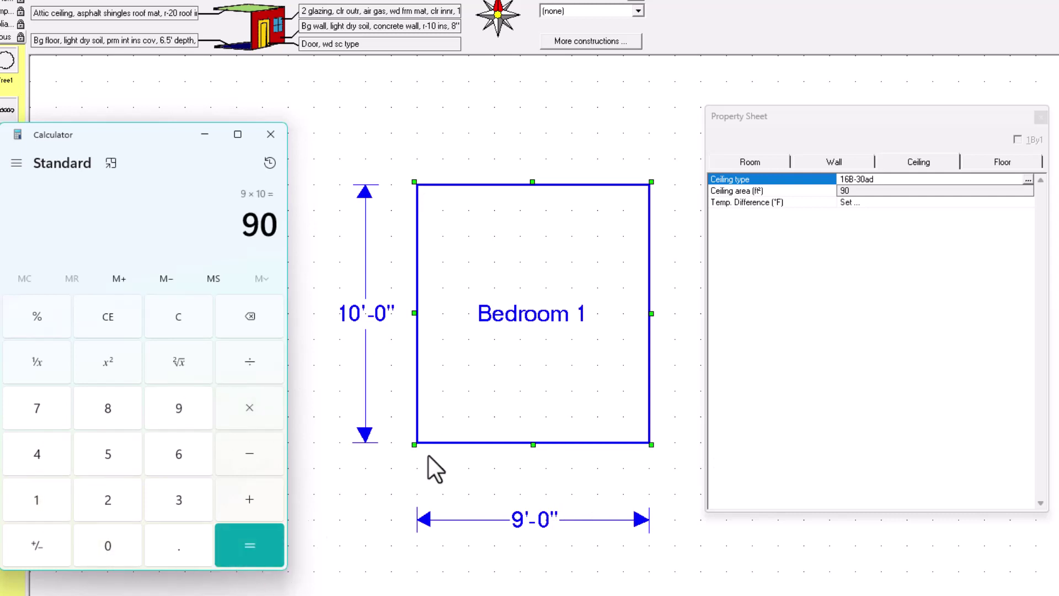
Show the floor properties of Bedroom 1 and check the exposed perimeter by adding 9 + 10 + 9 + 10 in Calculator
click(995, 164)
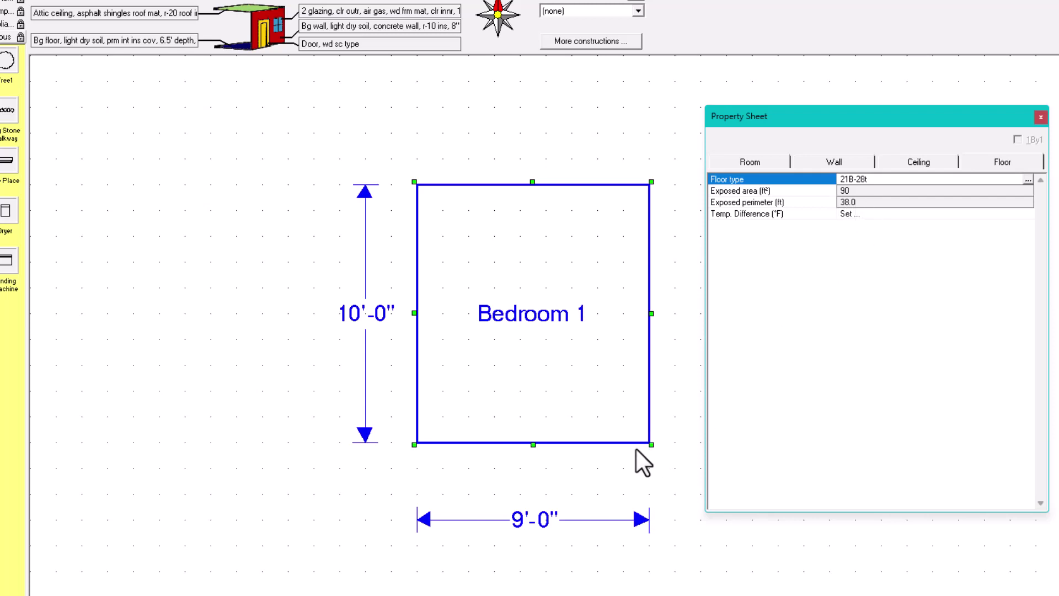
key(alt+Tab)
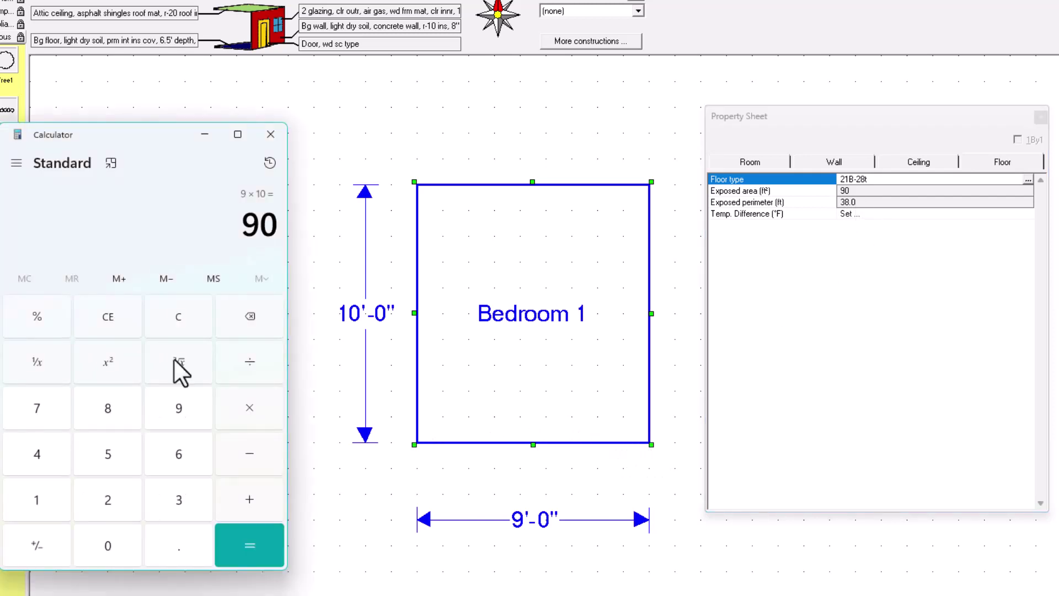
click(179, 408)
click(176, 325)
click(203, 407)
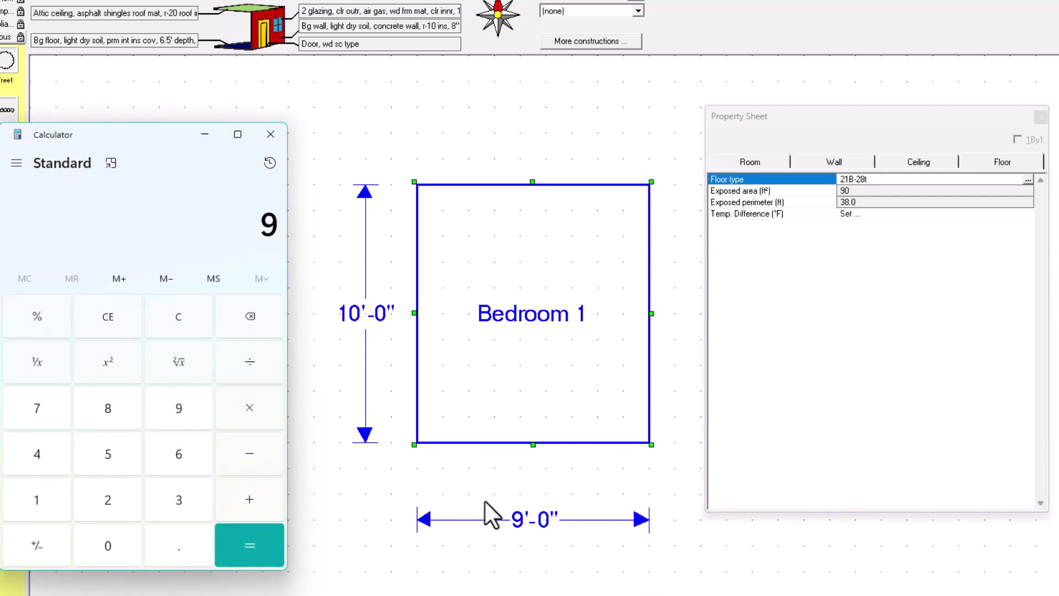
click(256, 495)
click(59, 493)
click(105, 543)
click(259, 484)
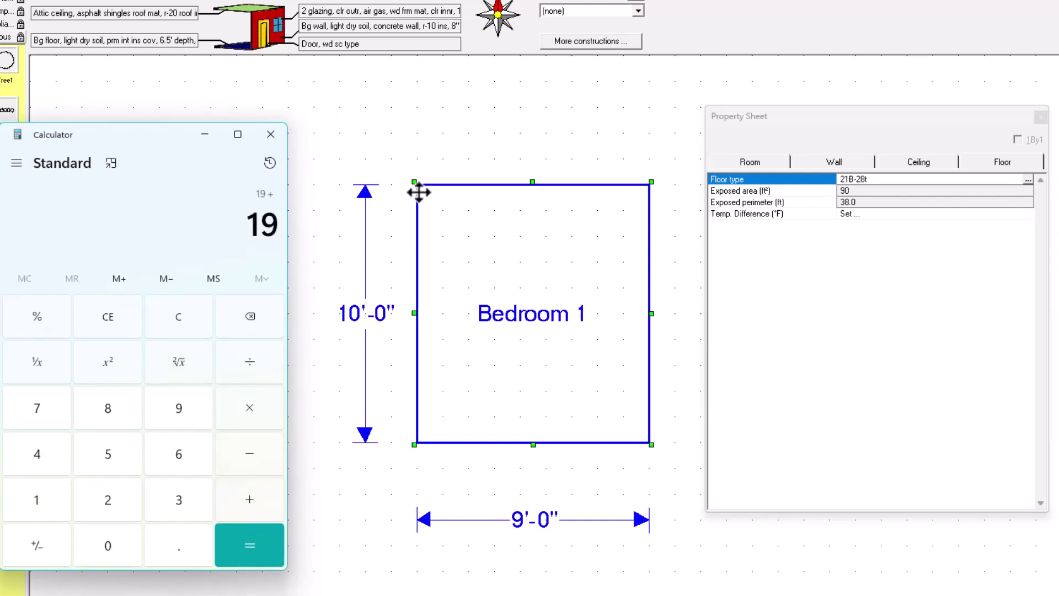
click(179, 407)
click(251, 502)
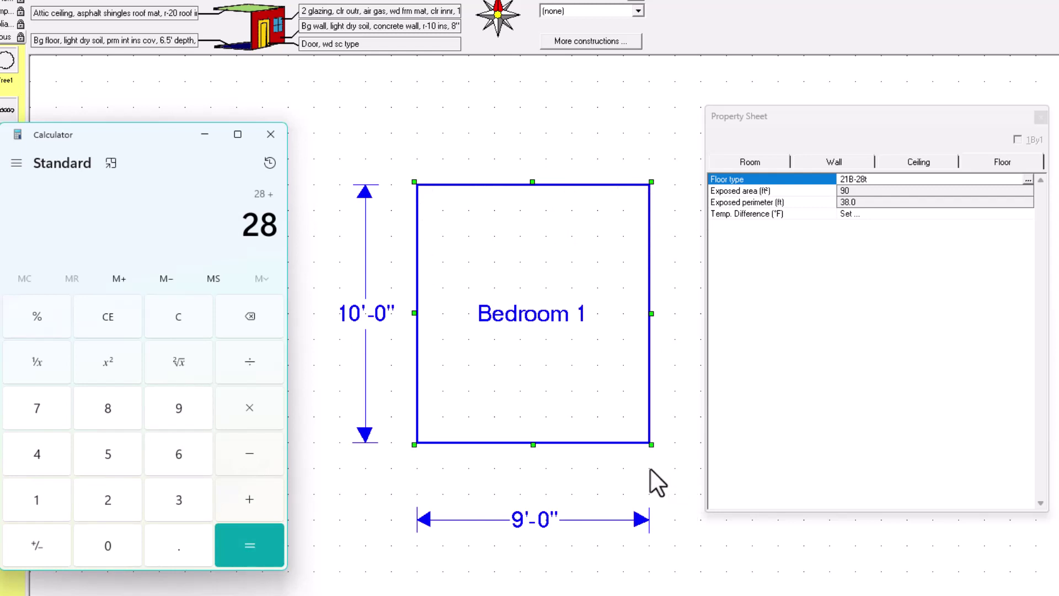
click(68, 497)
click(114, 545)
click(250, 548)
click(203, 134)
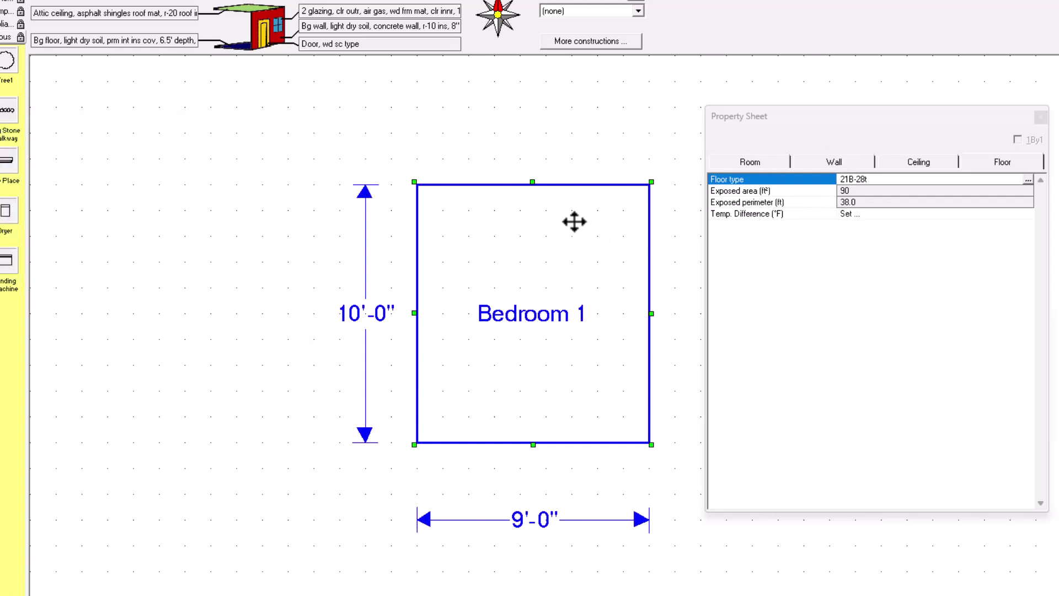
Review the wall, ceiling and floor properties of Bedroom 1 once more and close its property sheet
click(833, 160)
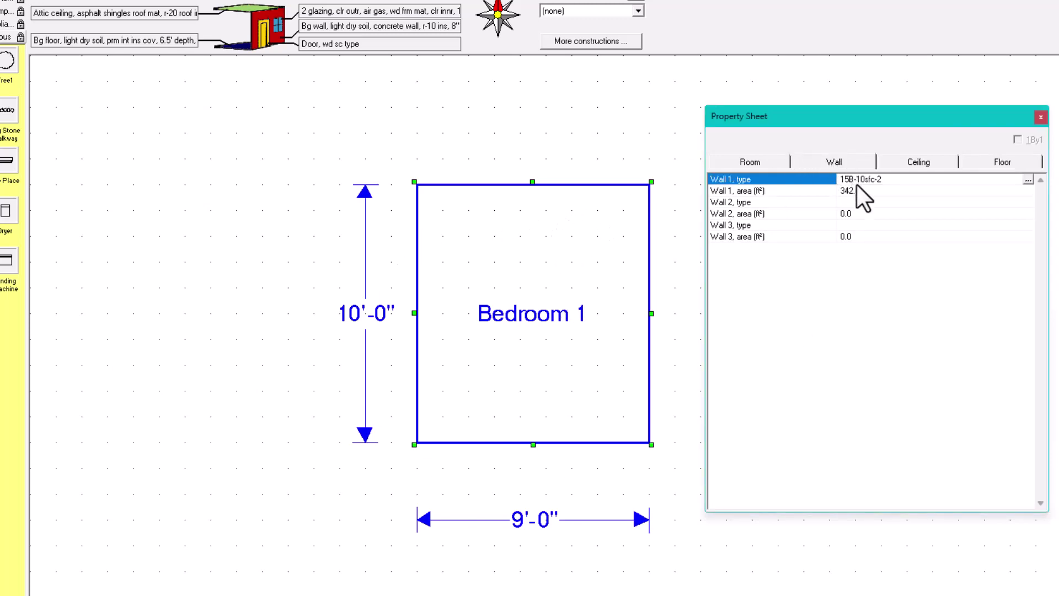
click(913, 163)
click(998, 160)
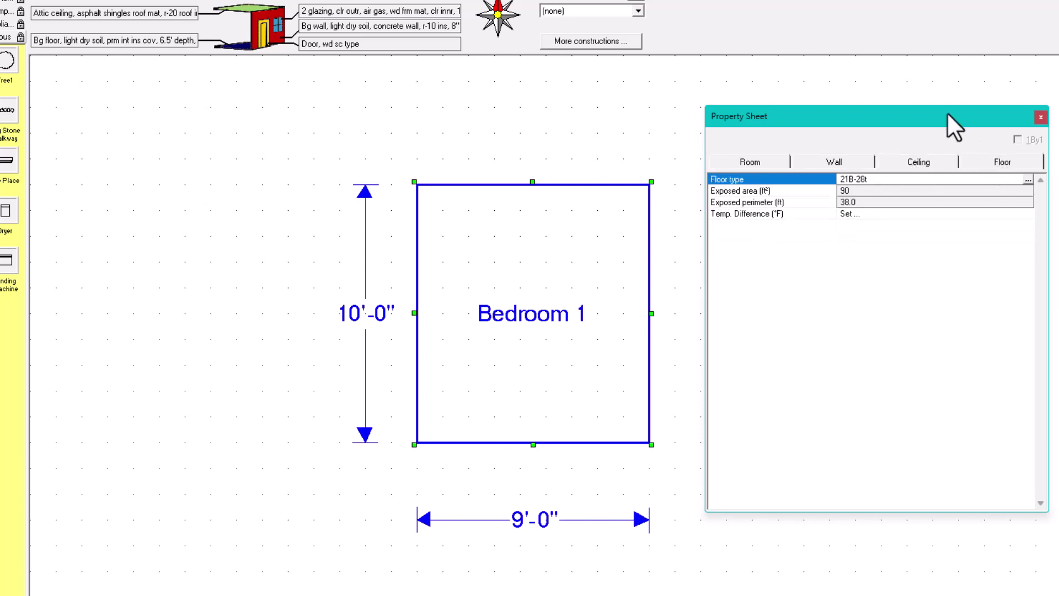
click(1040, 117)
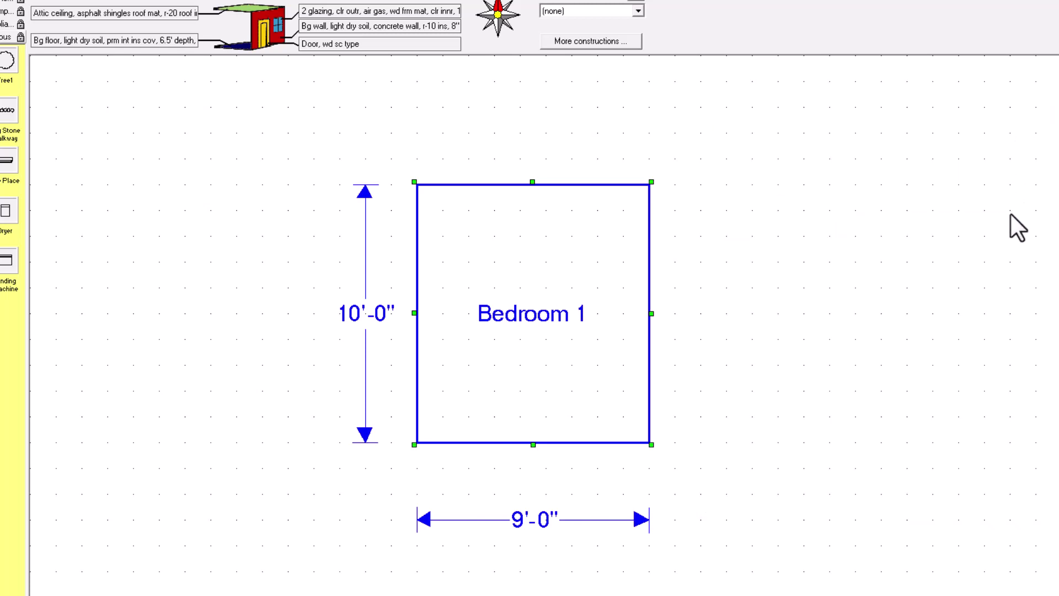
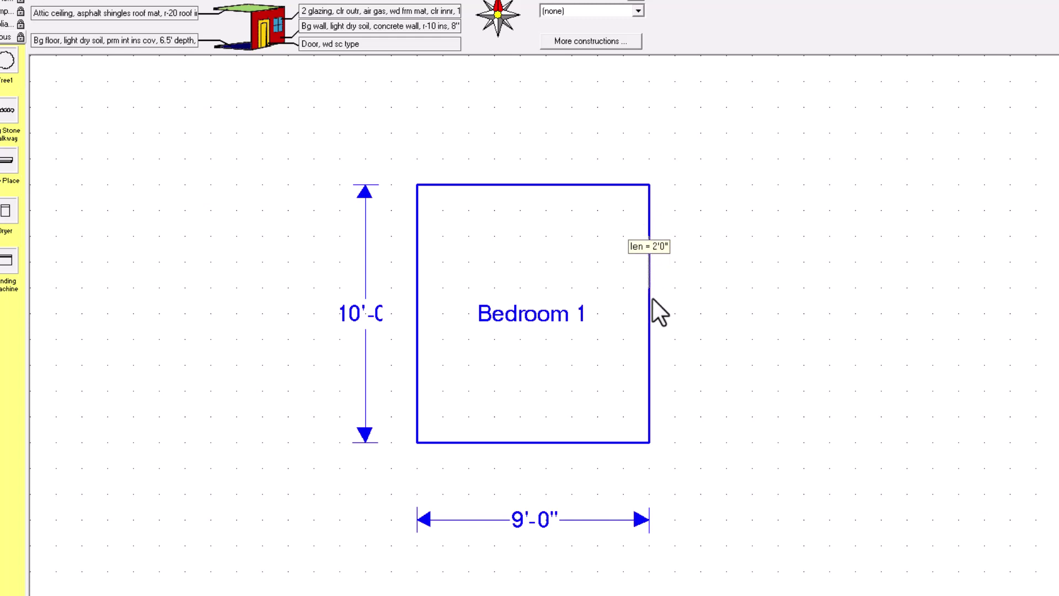
Draw a window about 3 ft wide on the east wall of Bedroom 1 and review its size and area in its properties
click(650, 312)
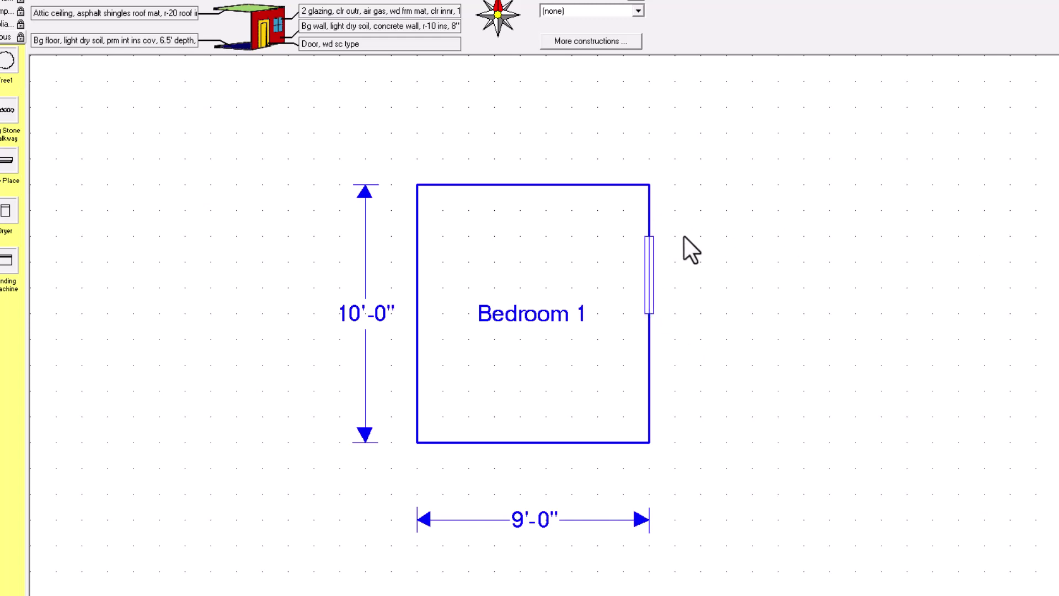
double_click(648, 256)
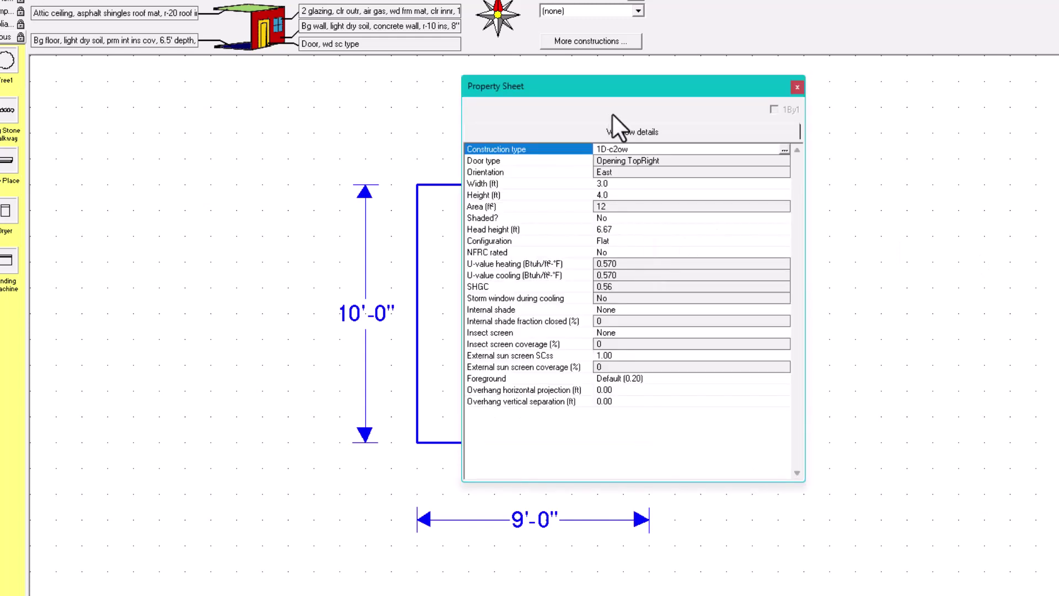
drag(622, 94, 854, 177)
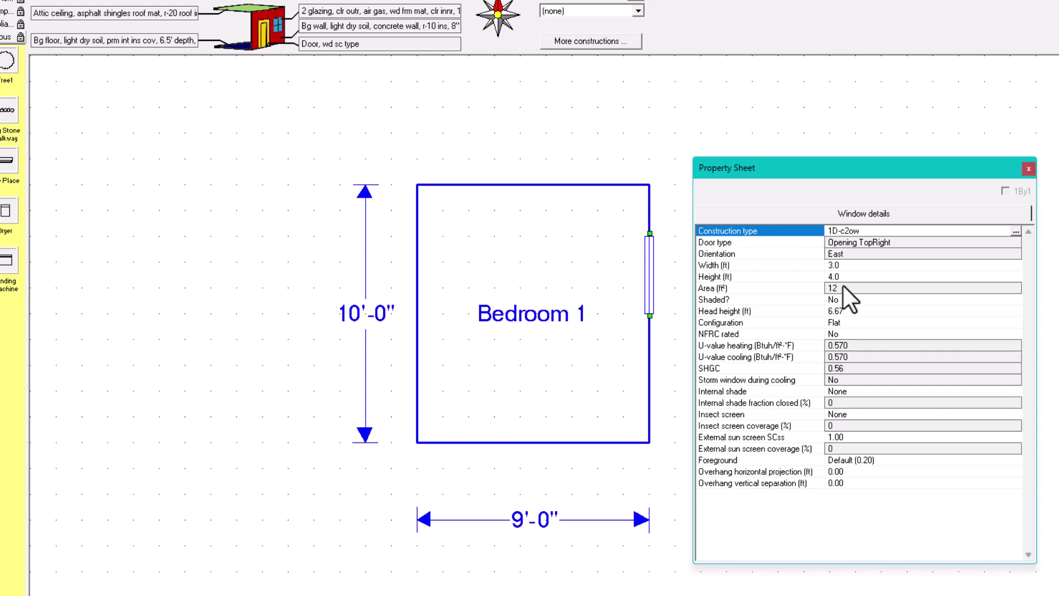
click(1028, 168)
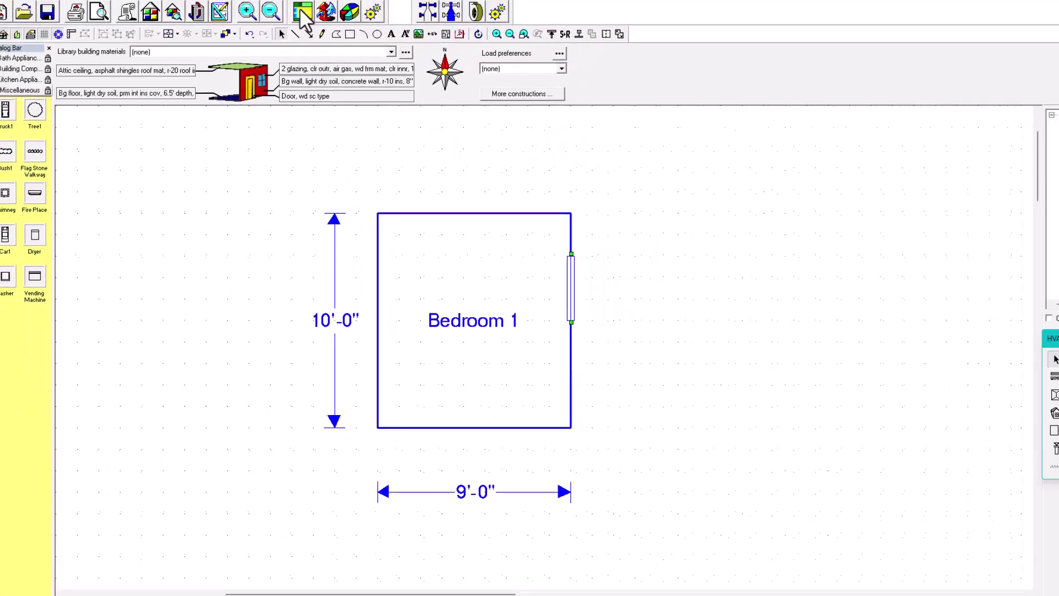
Examine how the east wall and its window are listed in the Right-J Worksheet, comparing both rows with the drawing
click(302, 12)
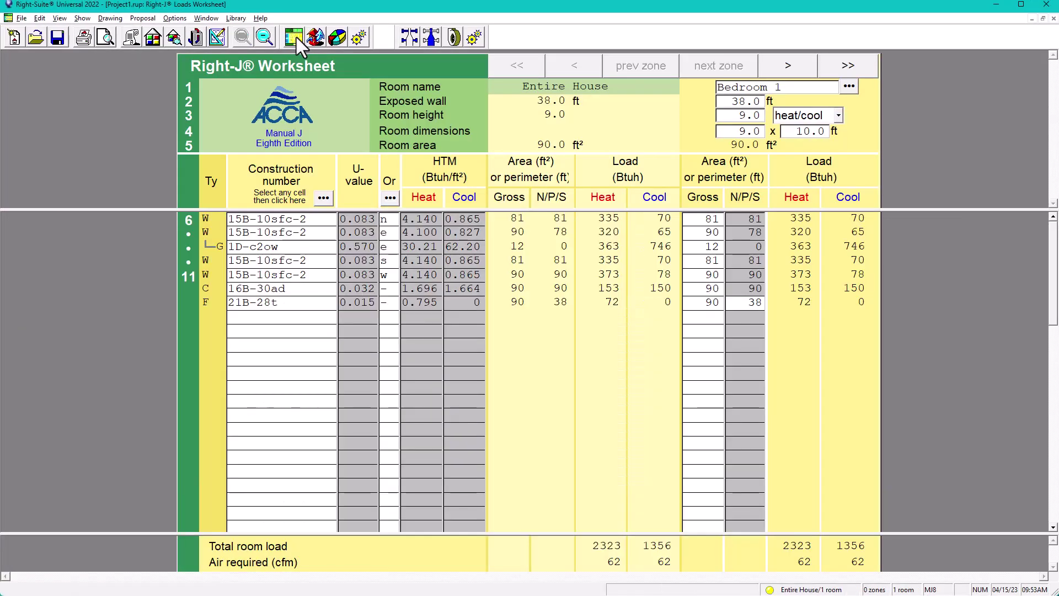
click(218, 37)
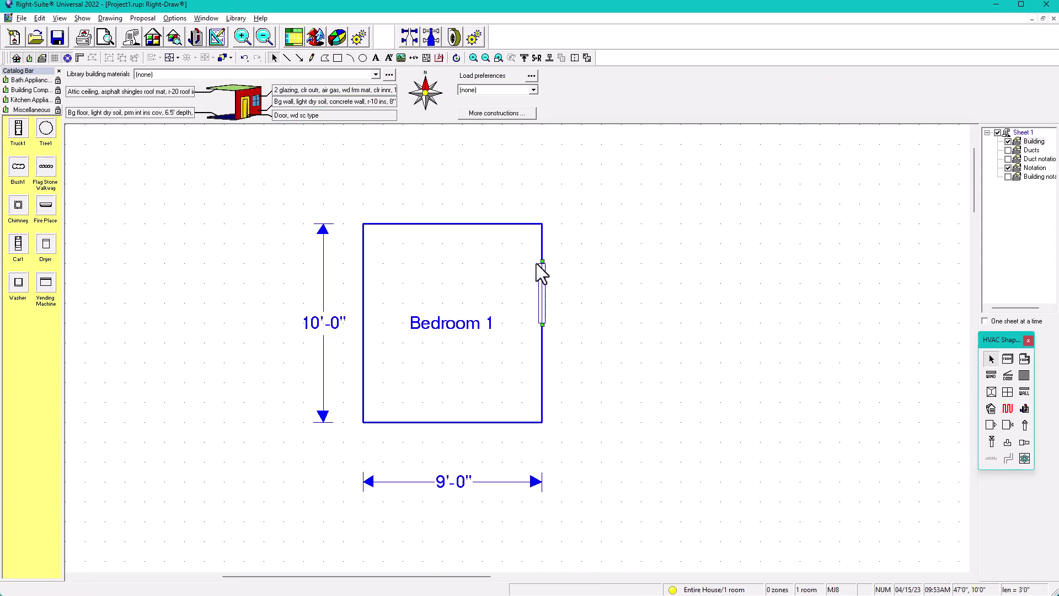
click(294, 36)
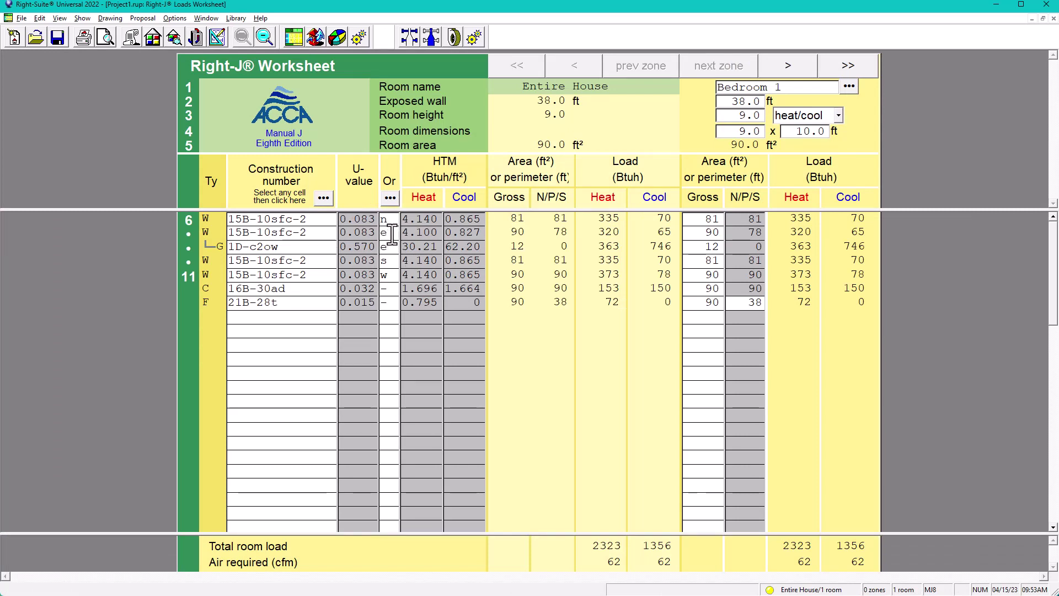
click(282, 234)
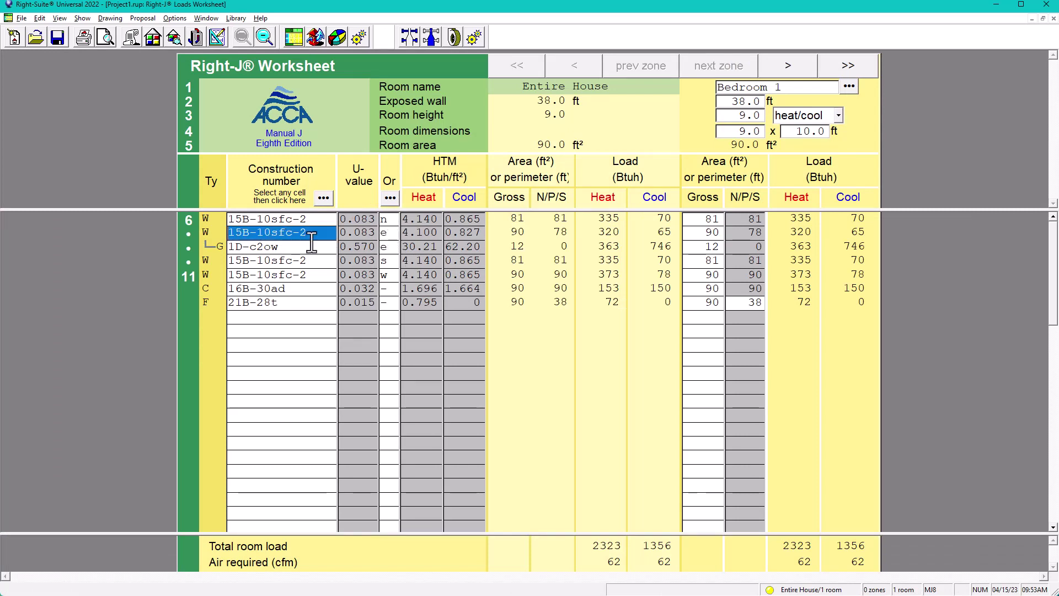
click(256, 247)
click(241, 232)
click(238, 249)
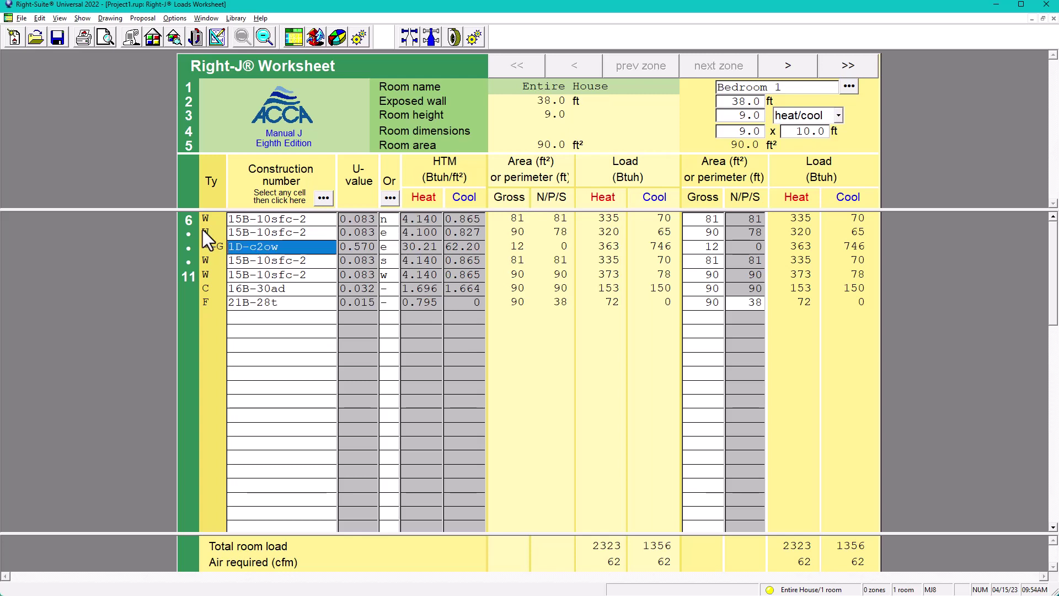
click(242, 233)
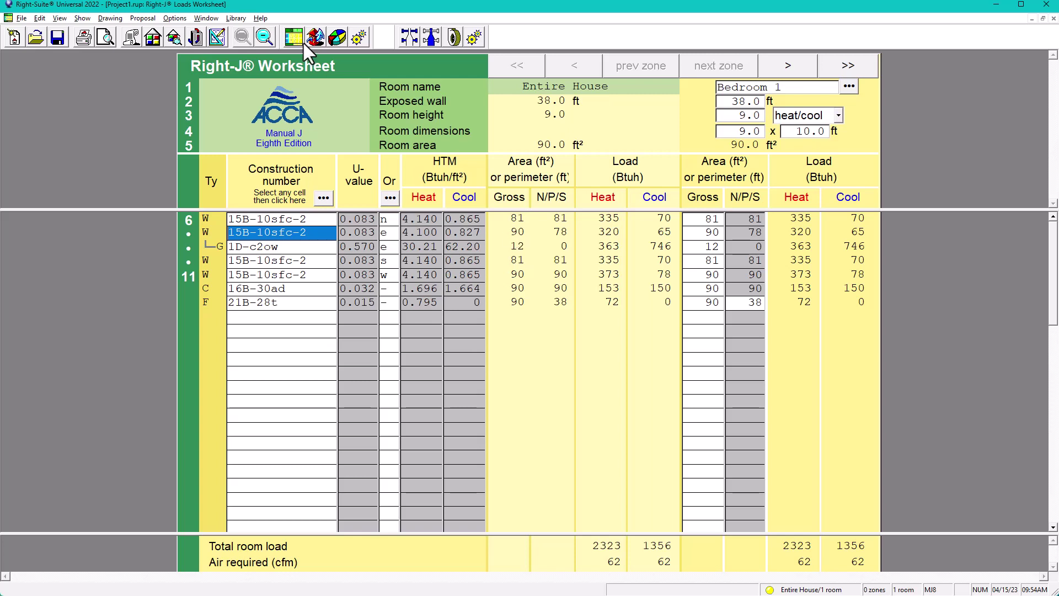
Compare the walls in the drawing with their gross and net areas in the Right-J Worksheet, and return to the drawing
click(221, 38)
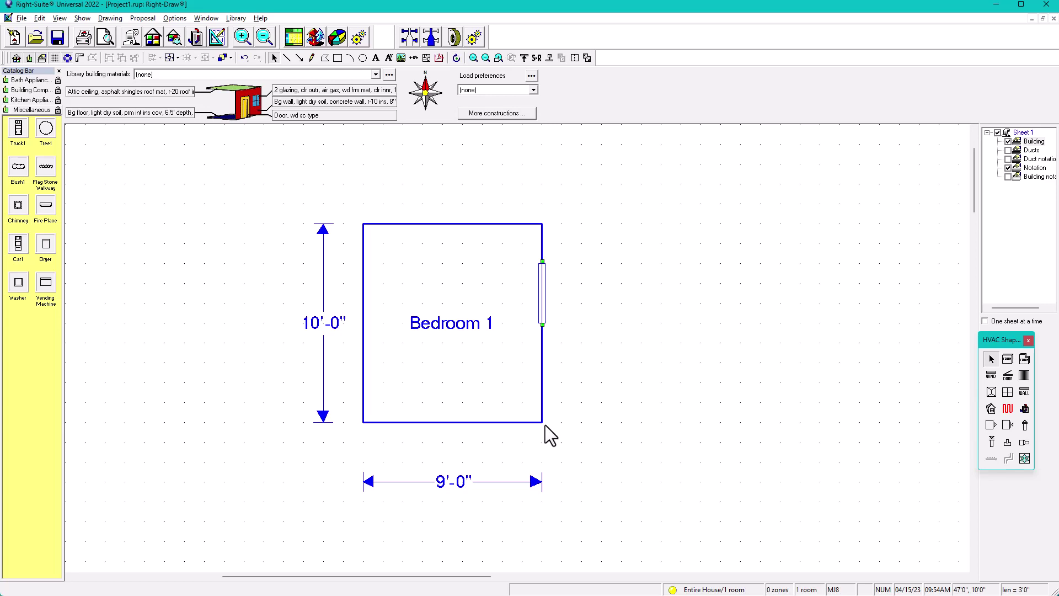
click(293, 38)
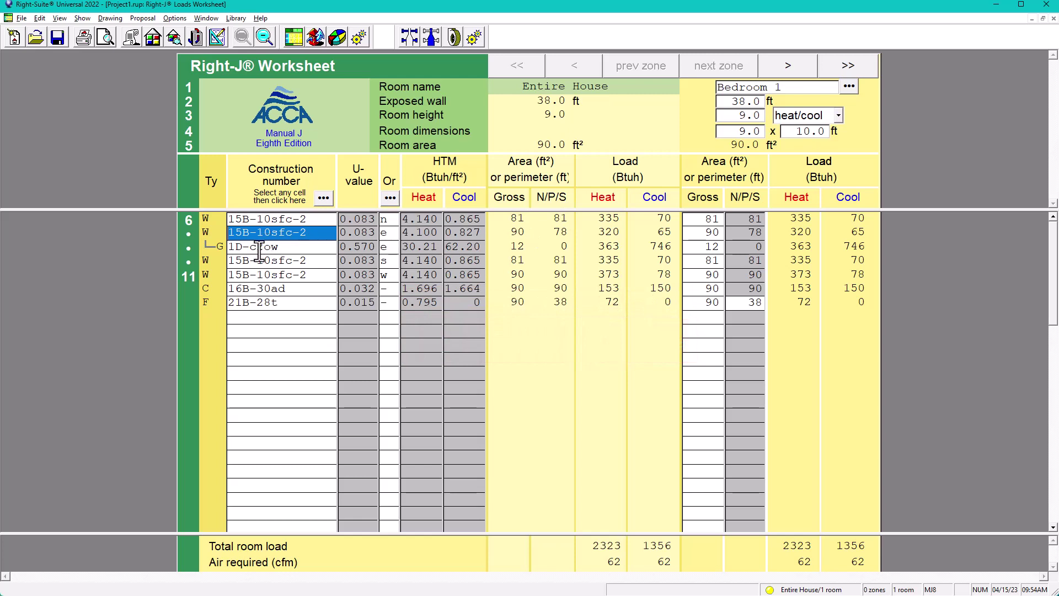
key(Down)
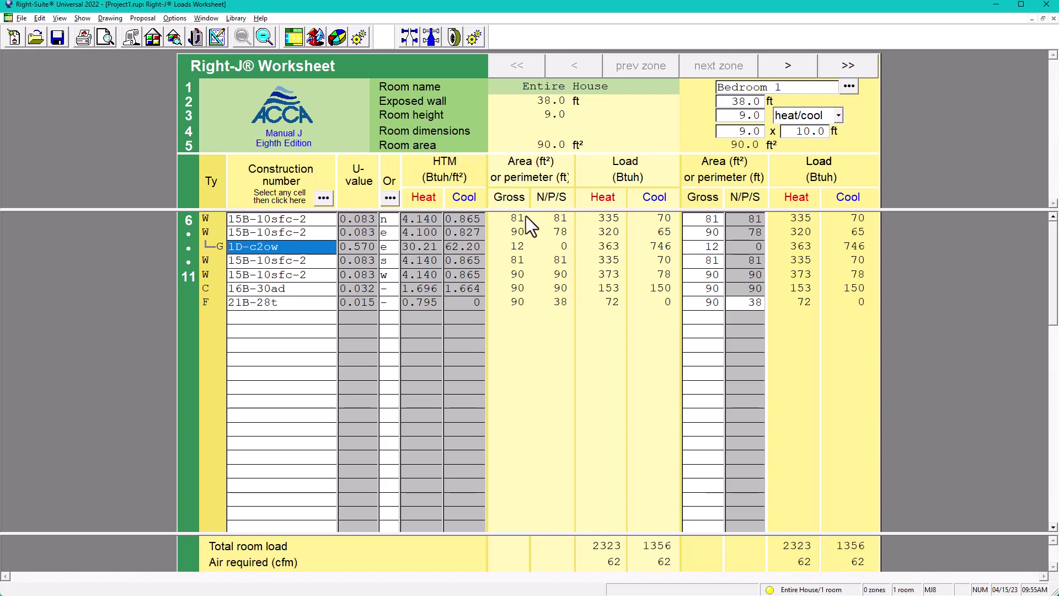
click(217, 38)
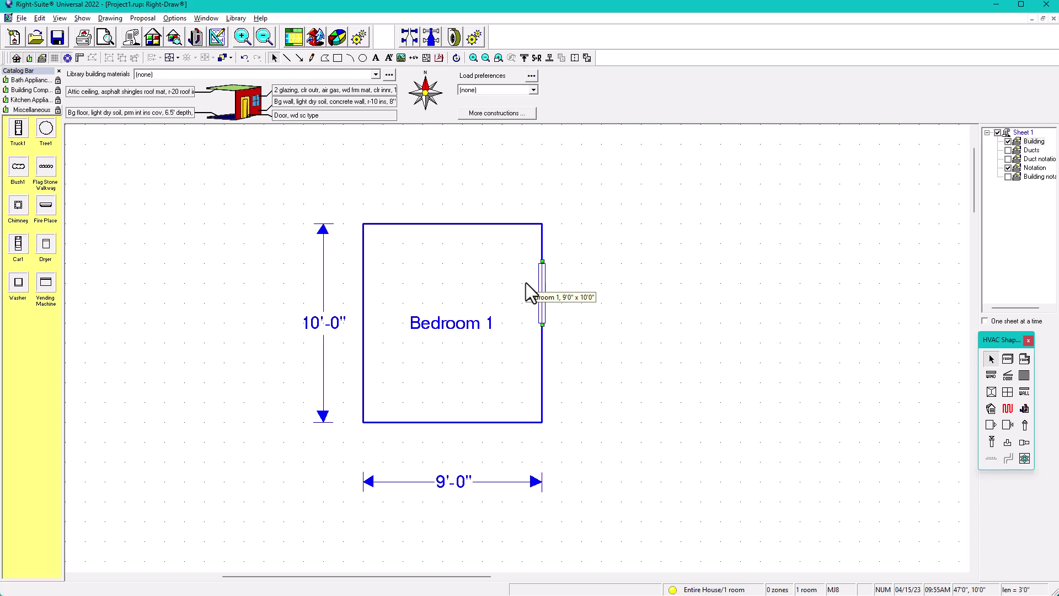
Draw a room about 9 × 7 ft directly north of Bedroom 1, sharing its north wall
scroll(577, 302, down, 1)
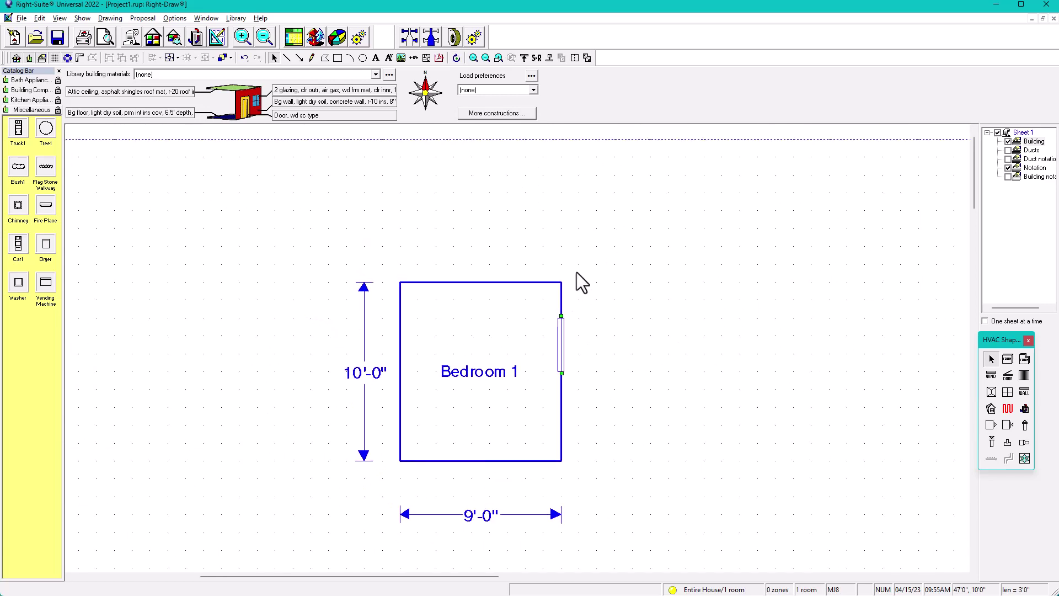
click(1008, 359)
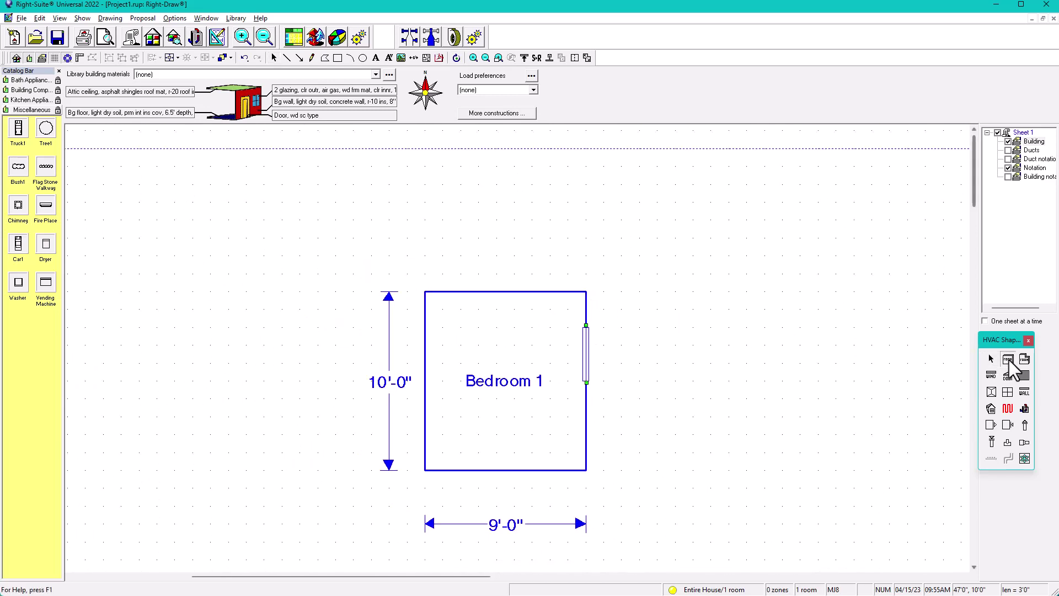
drag(425, 166, 585, 287)
click(640, 286)
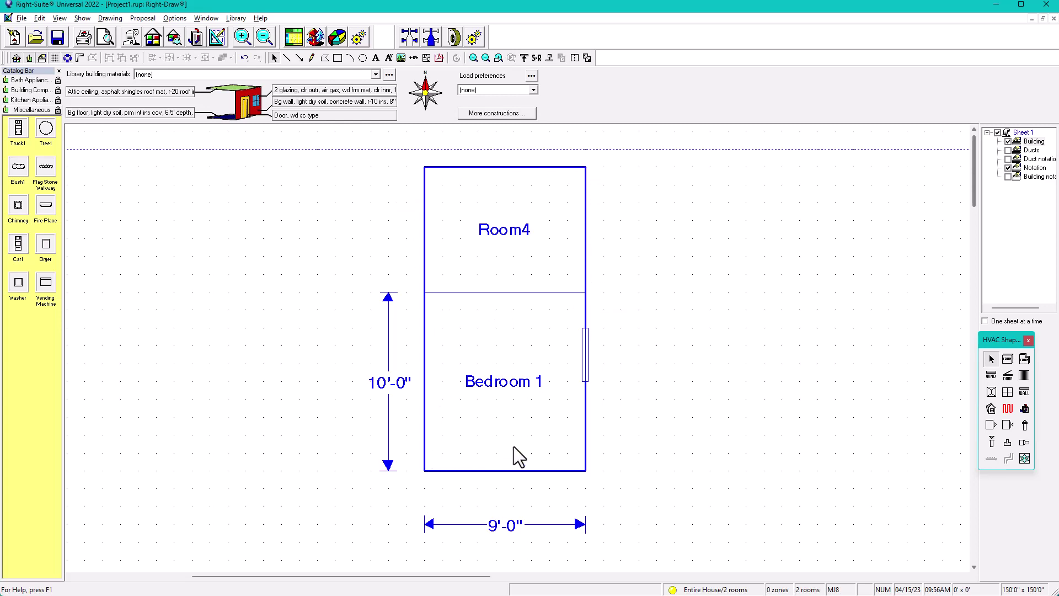
Draw a door about 3 ft wide on the south wall of Bedroom 1 and review its size and area in its properties
click(1007, 375)
drag(497, 470, 548, 471)
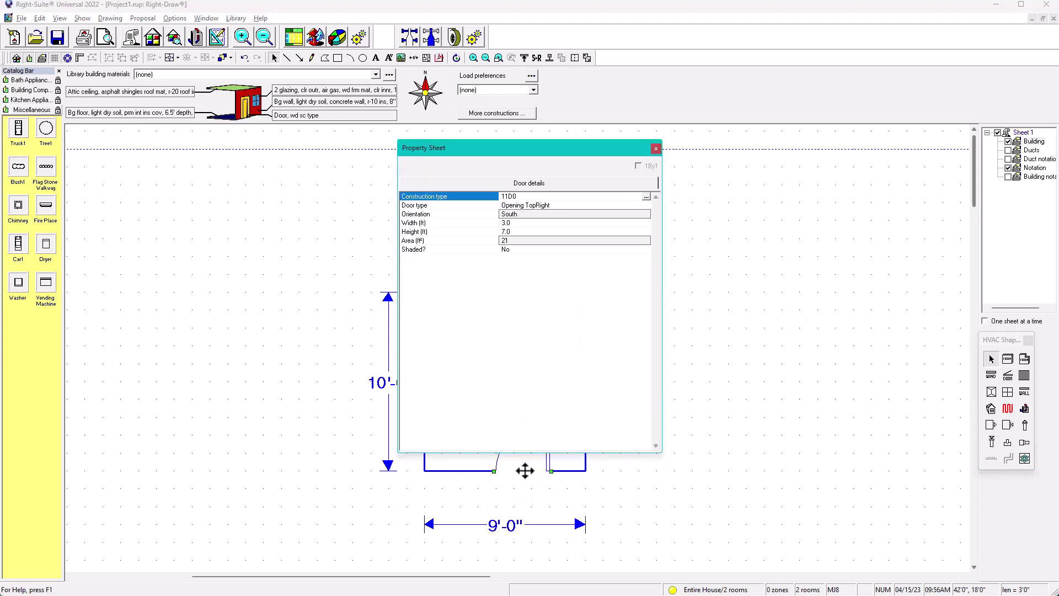
drag(617, 140, 837, 150)
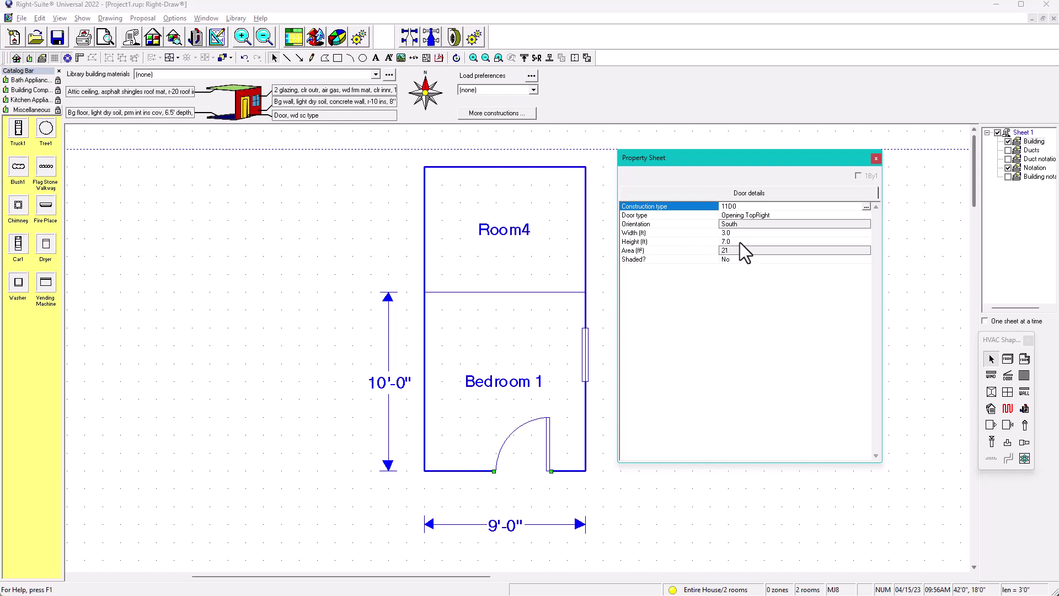
click(876, 158)
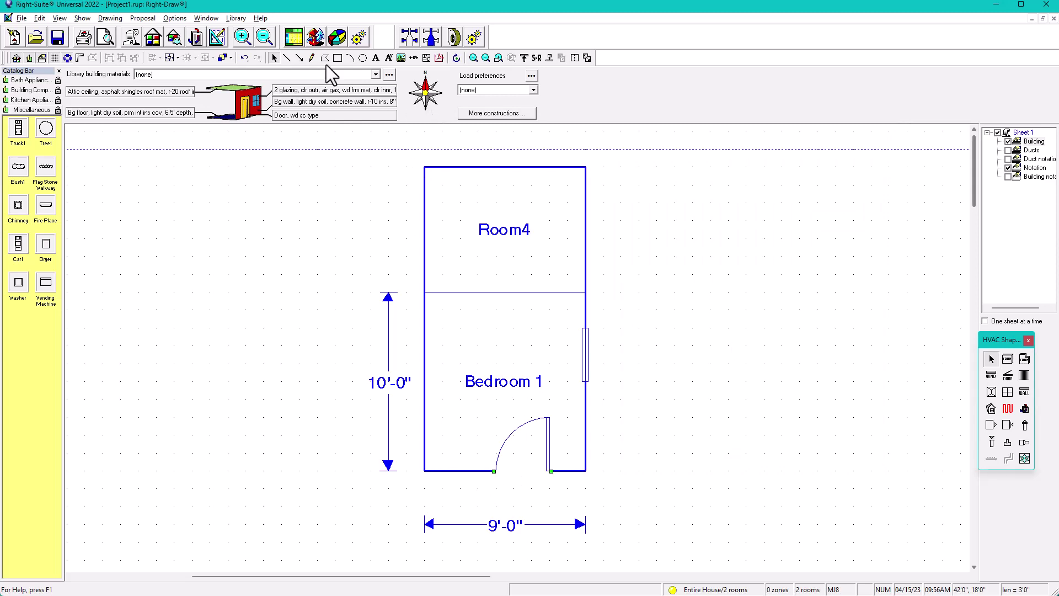
Examine the gross and net areas of the south wall and its door in the Right-J Worksheet, and return to the drawing
click(294, 37)
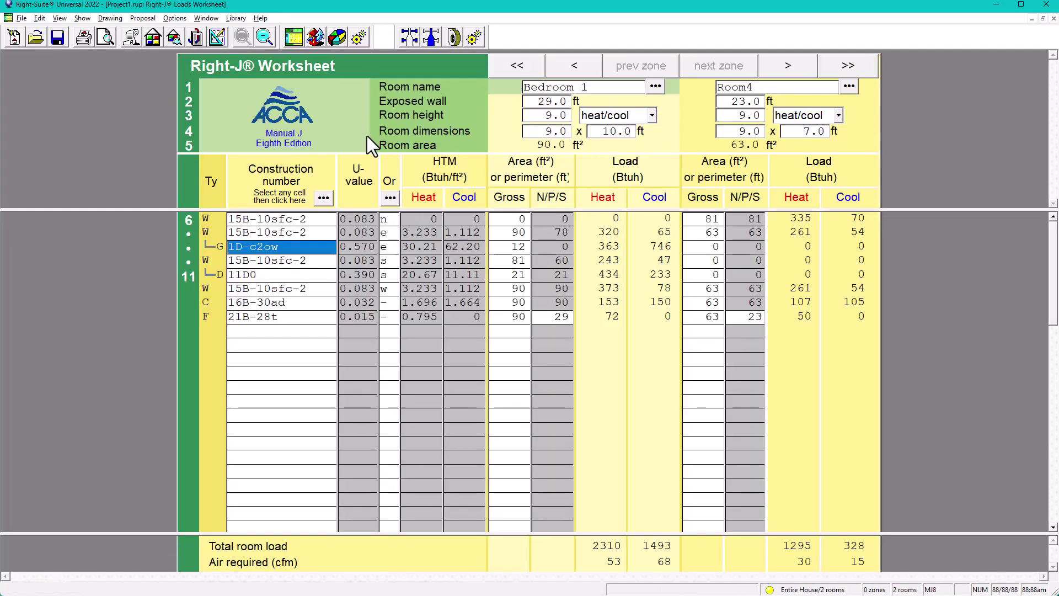
click(241, 262)
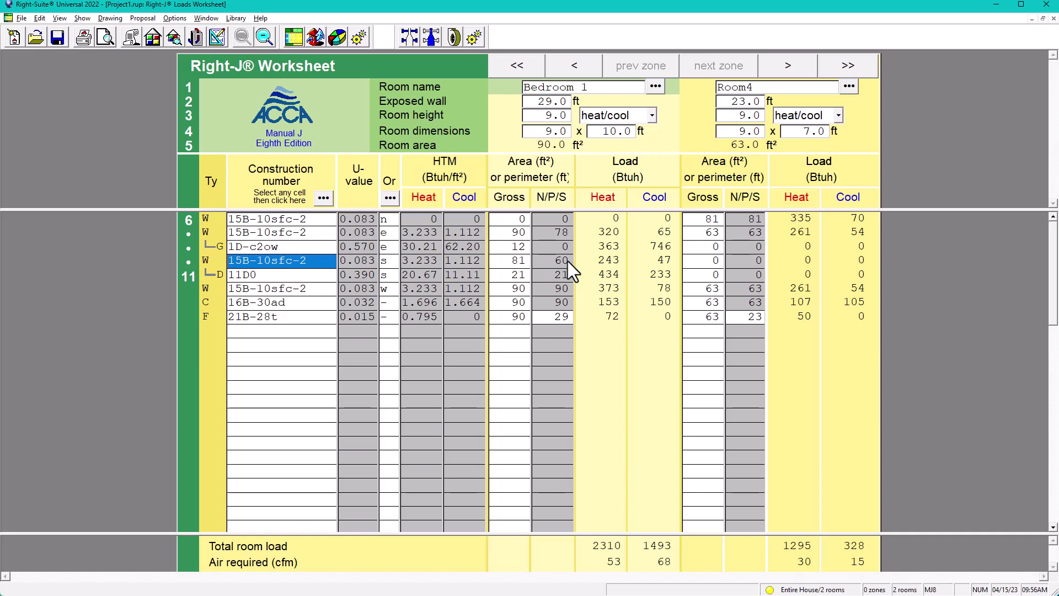
click(218, 38)
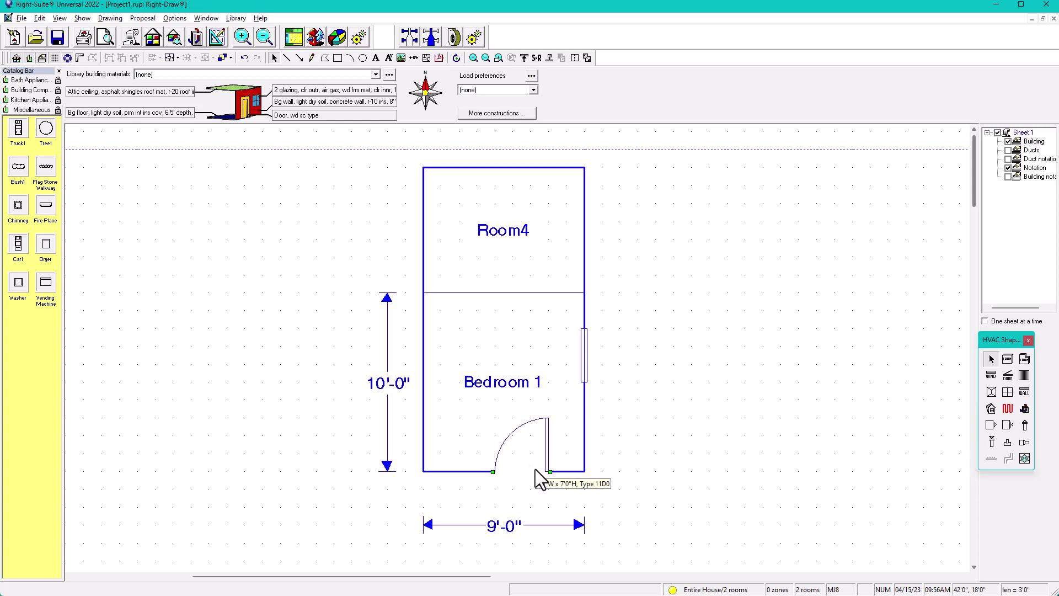
click(991, 375)
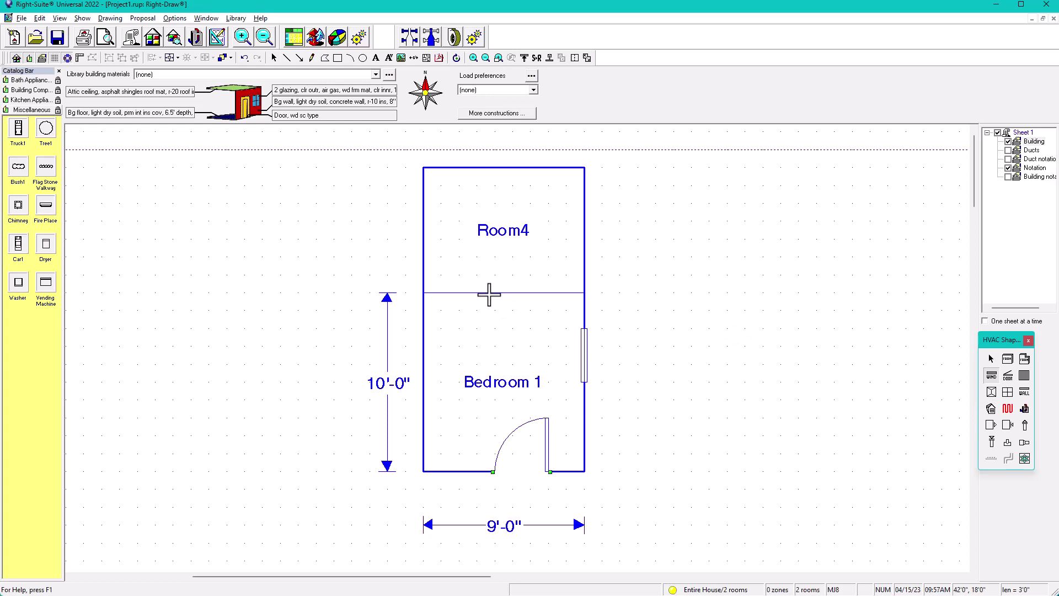
click(524, 294)
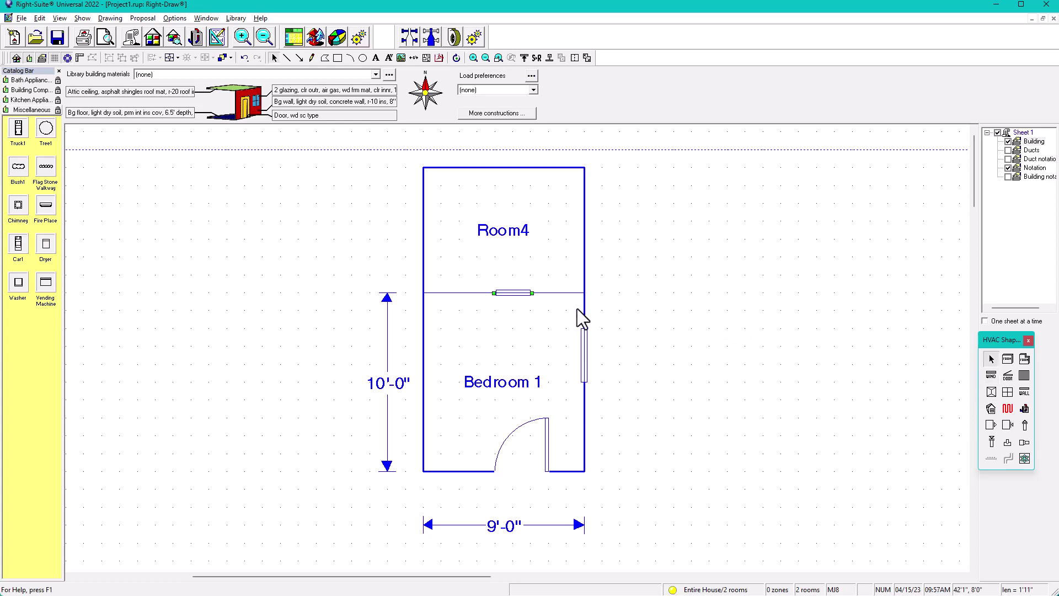
key(ctrl+z)
Place a door about 3 ft wide in the partition between Room4 and Bedroom 1, and delete it again
click(1008, 376)
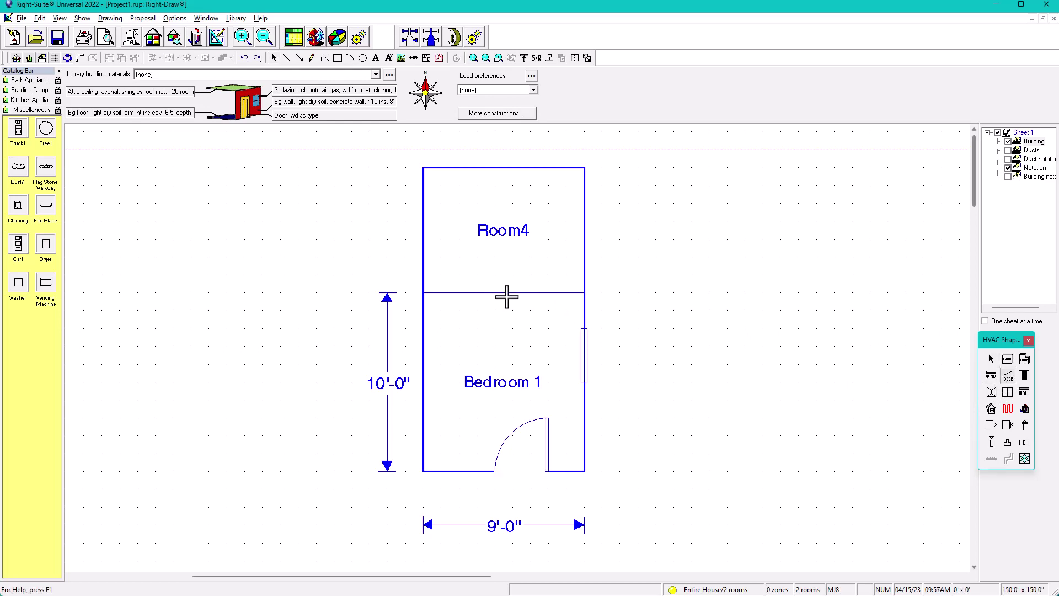
click(544, 292)
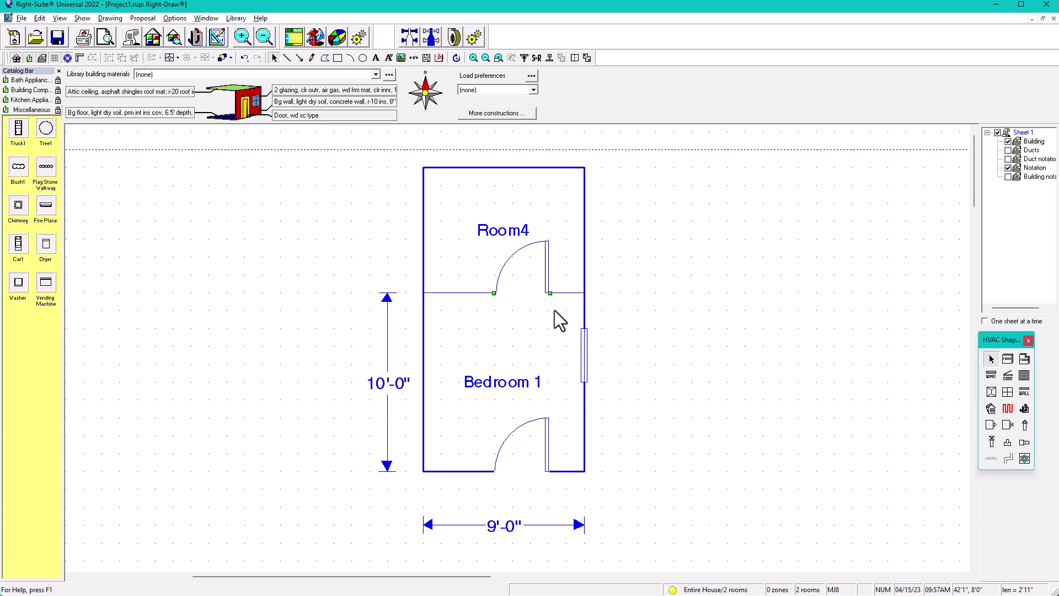
key(Delete)
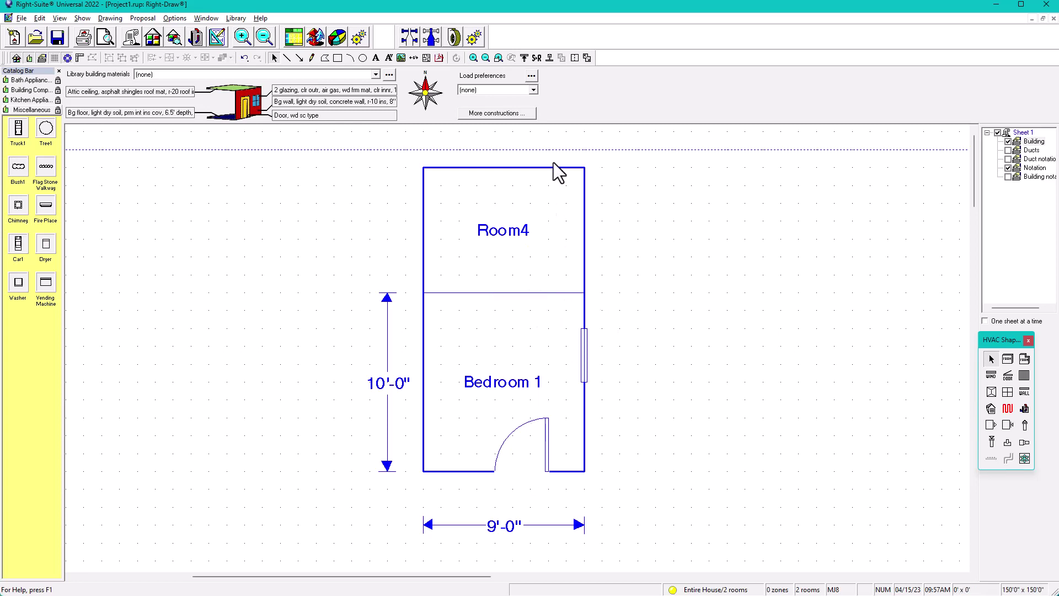